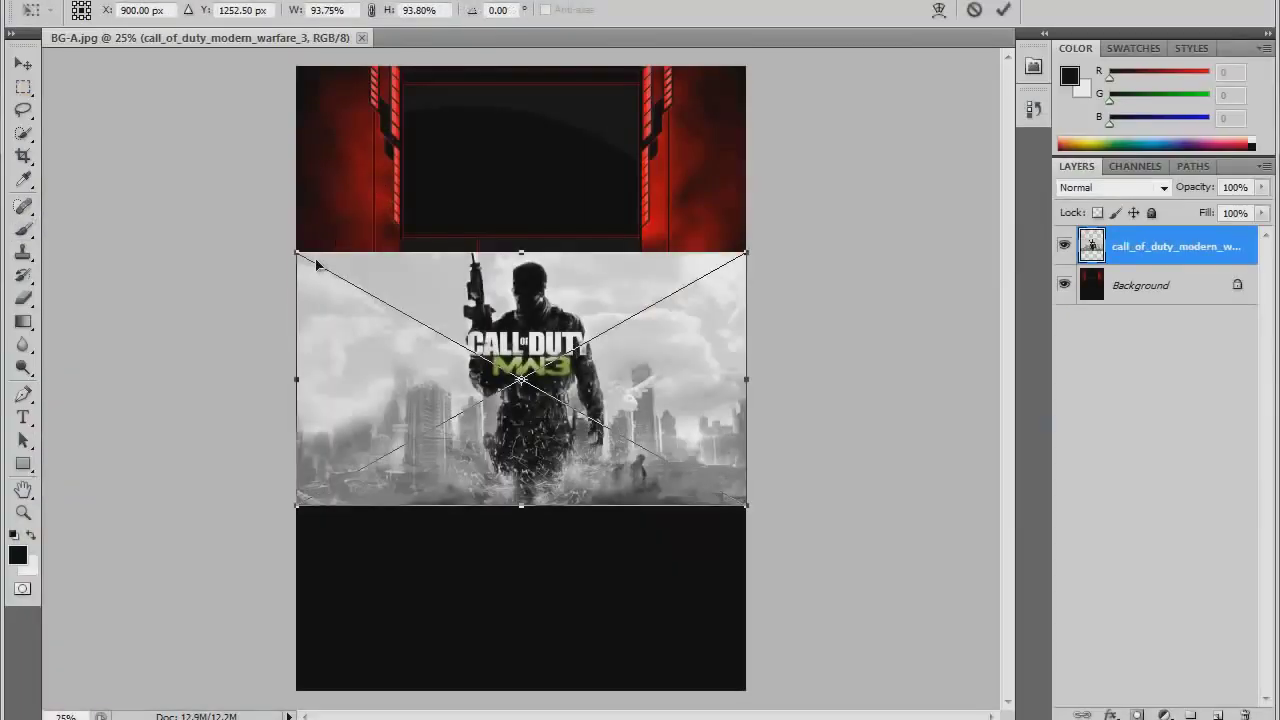
Step: Stretch the Call of Duty image down to the poster's lower edge below the header panel, with Screen blending and 77% opacity
drag(521, 506, 521, 690)
click(1112, 187)
click(1125, 366)
drag(1261, 187, 1243, 215)
drag(521, 66, 521, 236)
mouse_move(746, 463)
mouse_down()
mouse_move(710, 466)
mouse_move(750, 466)
mouse_up()
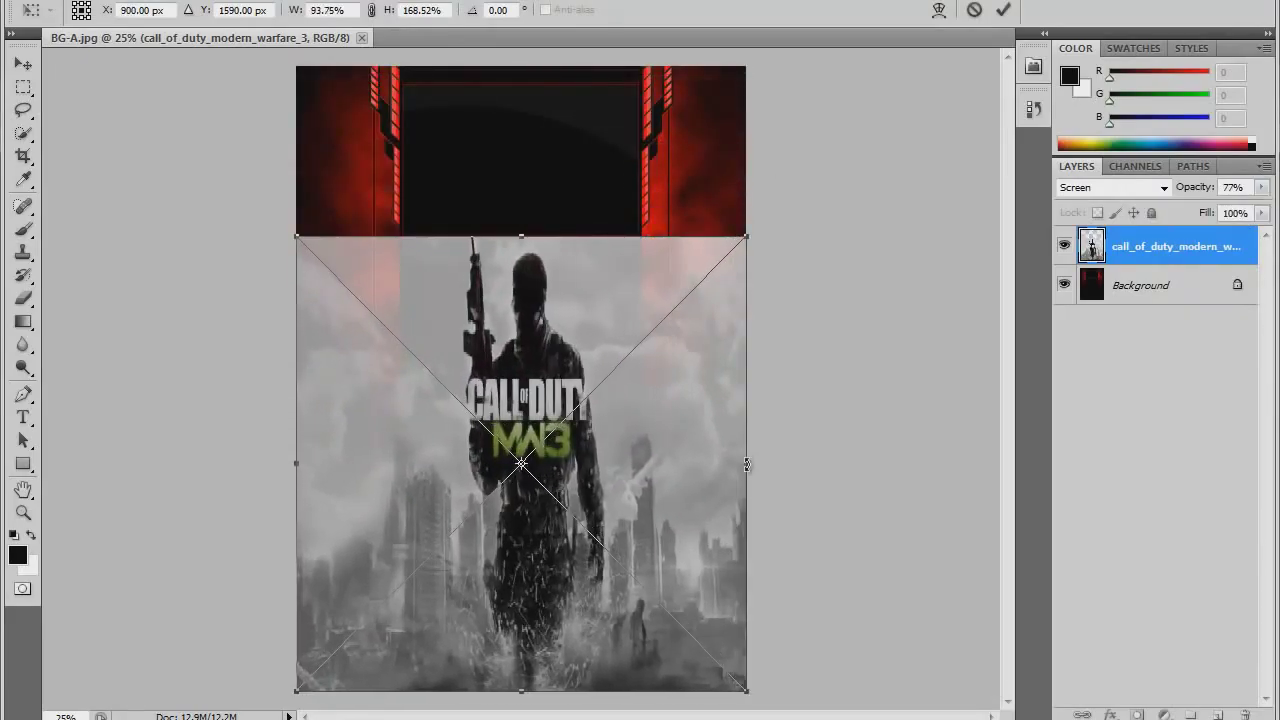
key(Return)
Step: Erase the image's sky around the soldier and above the city with a soft 154 px eraser brush
click(605, 393)
click(620, 277)
click(25, 299)
click(103, 11)
click(128, 67)
mouse_move(336, 246)
mouse_down()
mouse_move(312, 316)
mouse_move(304, 544)
mouse_move(368, 516)
mouse_move(376, 478)
mouse_move(361, 236)
mouse_move(351, 291)
mouse_move(372, 320)
mouse_move(339, 511)
mouse_move(339, 438)
mouse_move(320, 479)
mouse_move(353, 509)
mouse_move(367, 430)
mouse_move(435, 449)
mouse_move(403, 240)
mouse_move(401, 330)
mouse_move(402, 410)
mouse_move(439, 208)
mouse_move(446, 451)
mouse_move(480, 262)
mouse_move(455, 232)
mouse_move(438, 396)
mouse_up()
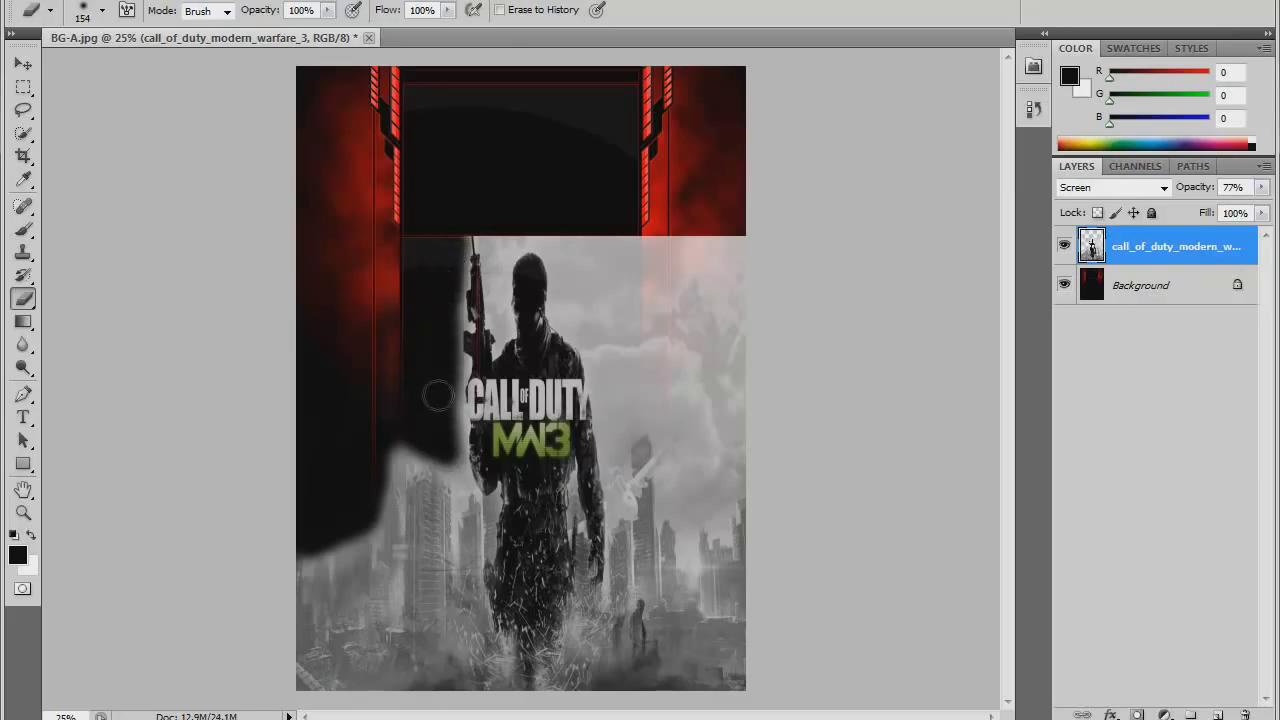
mouse_move(744, 232)
mouse_down()
mouse_move(739, 463)
mouse_move(712, 510)
mouse_move(671, 480)
mouse_move(645, 425)
mouse_move(610, 430)
mouse_move(565, 310)
mouse_move(613, 240)
mouse_move(715, 330)
mouse_move(702, 495)
mouse_move(610, 259)
mouse_move(583, 238)
mouse_move(600, 320)
mouse_move(690, 275)
mouse_move(690, 395)
mouse_move(625, 320)
mouse_move(662, 410)
mouse_move(652, 365)
mouse_move(665, 337)
mouse_up()
mouse_move(576, 248)
mouse_down()
mouse_move(488, 234)
mouse_move(499, 244)
mouse_up()
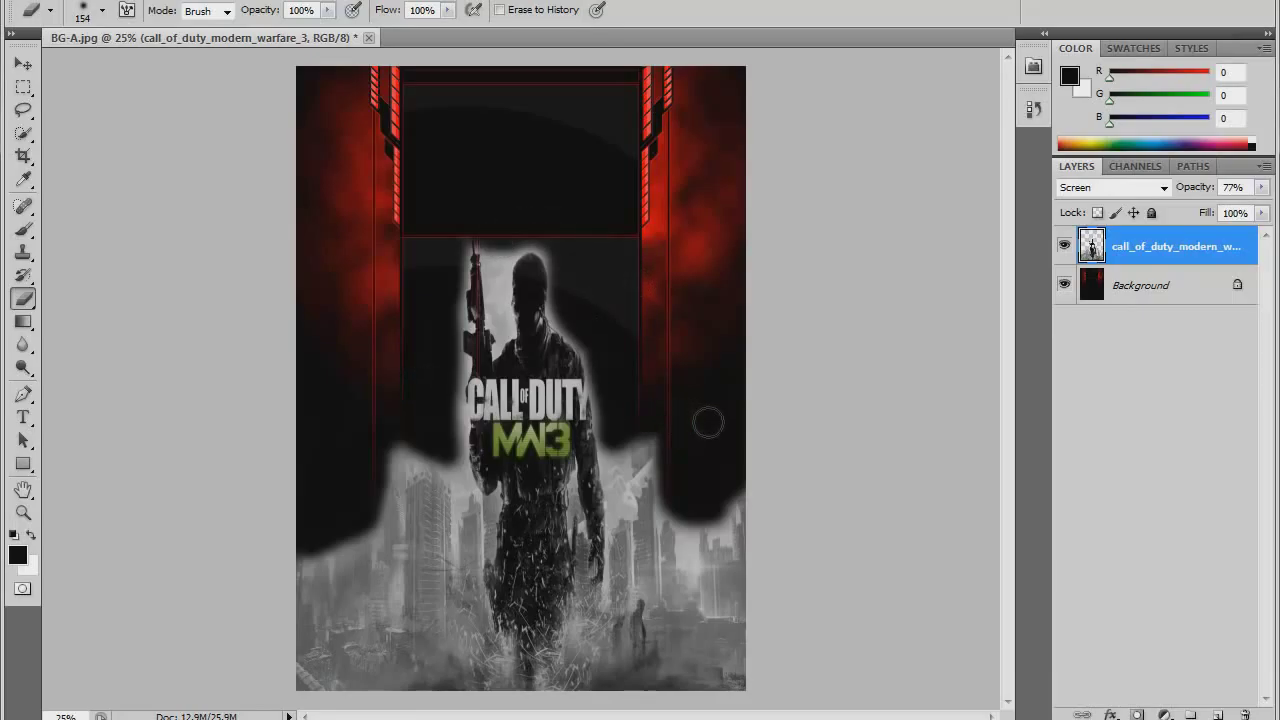
Step: Adjust the opacity of the Call of Duty image layer
click(1262, 188)
drag(1241, 209, 1215, 228)
click(1262, 213)
Step: Preview the artwork with the red and blue channels hidden in turn, and restore all channels
click(1135, 166)
click(1065, 231)
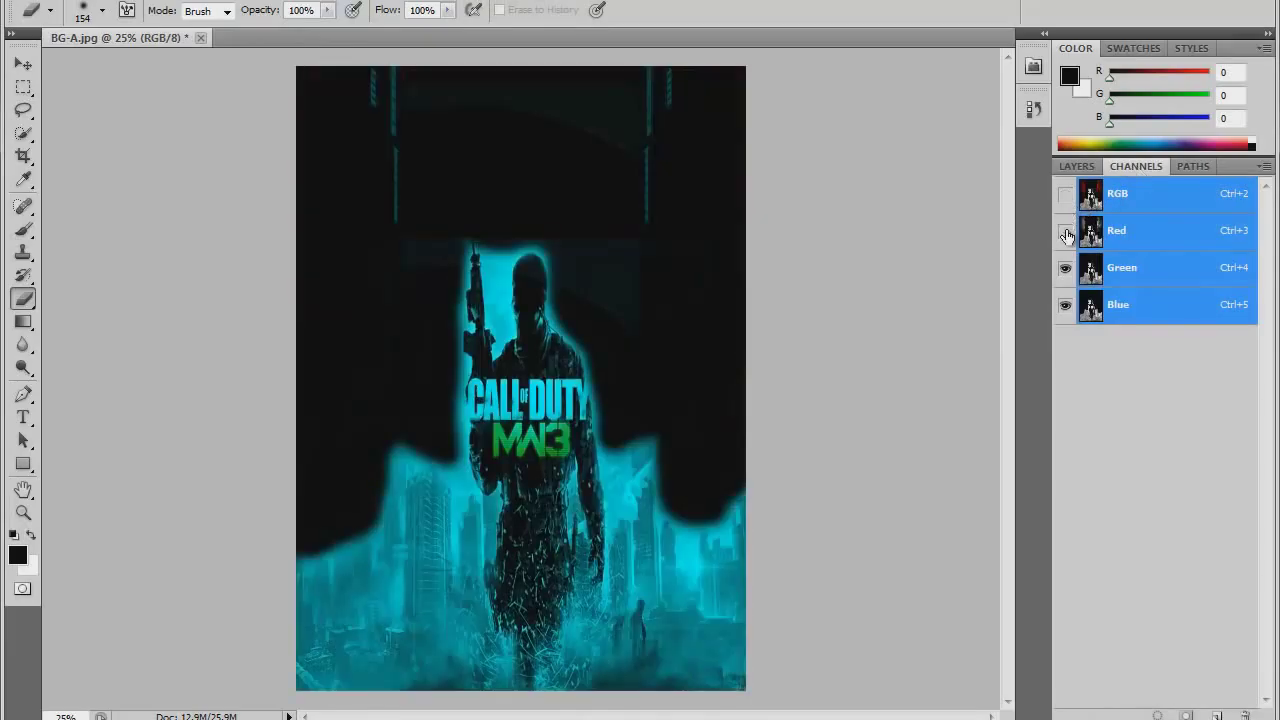
click(1065, 304)
click(1065, 231)
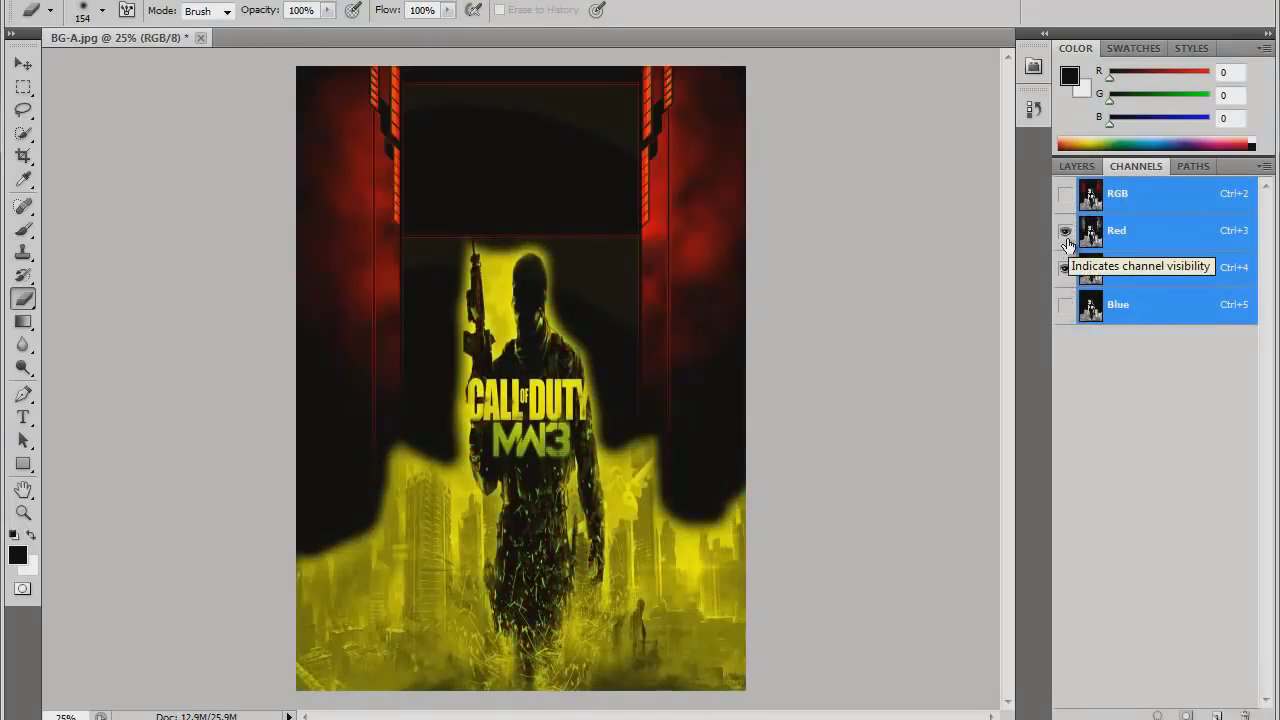
click(1066, 229)
click(1066, 194)
Step: Add a Hue/Saturation adjustment layer with Colorize on, hue 119, saturation 83 and lightness 0
click(135, 1)
mouse_move(188, 1)
mouse_move(325, 155)
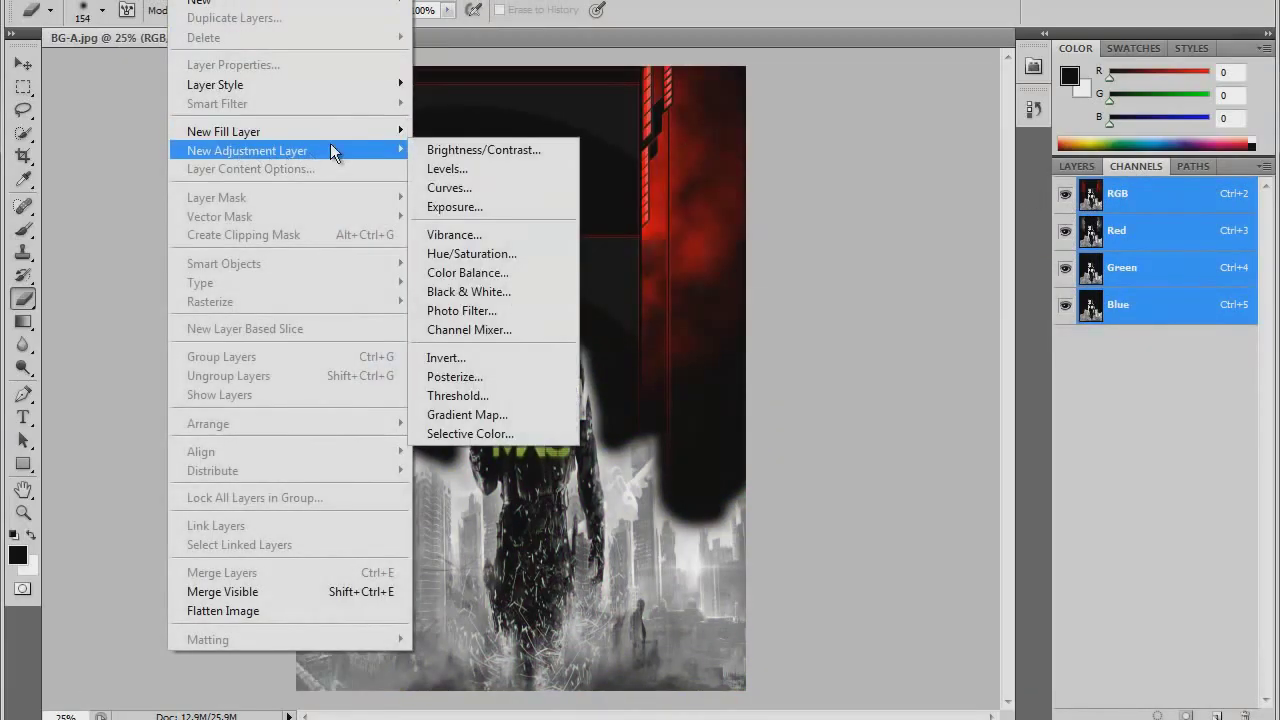
click(467, 253)
click(800, 209)
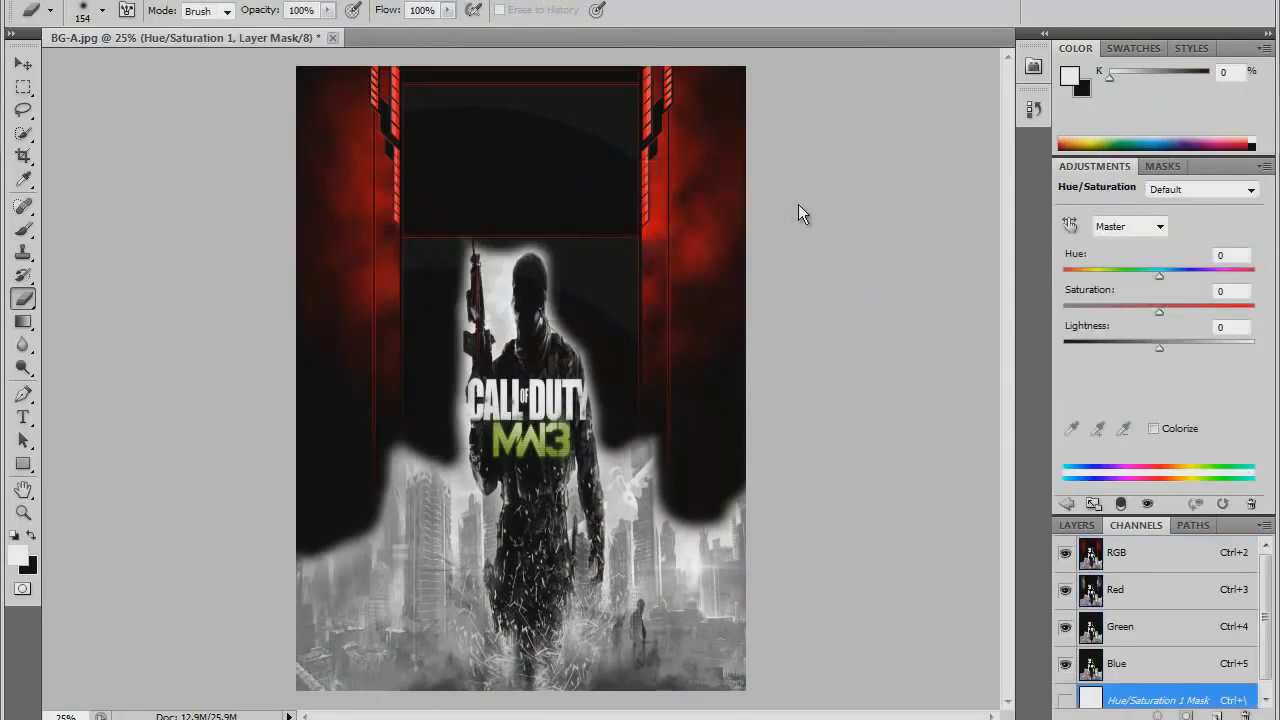
click(1153, 428)
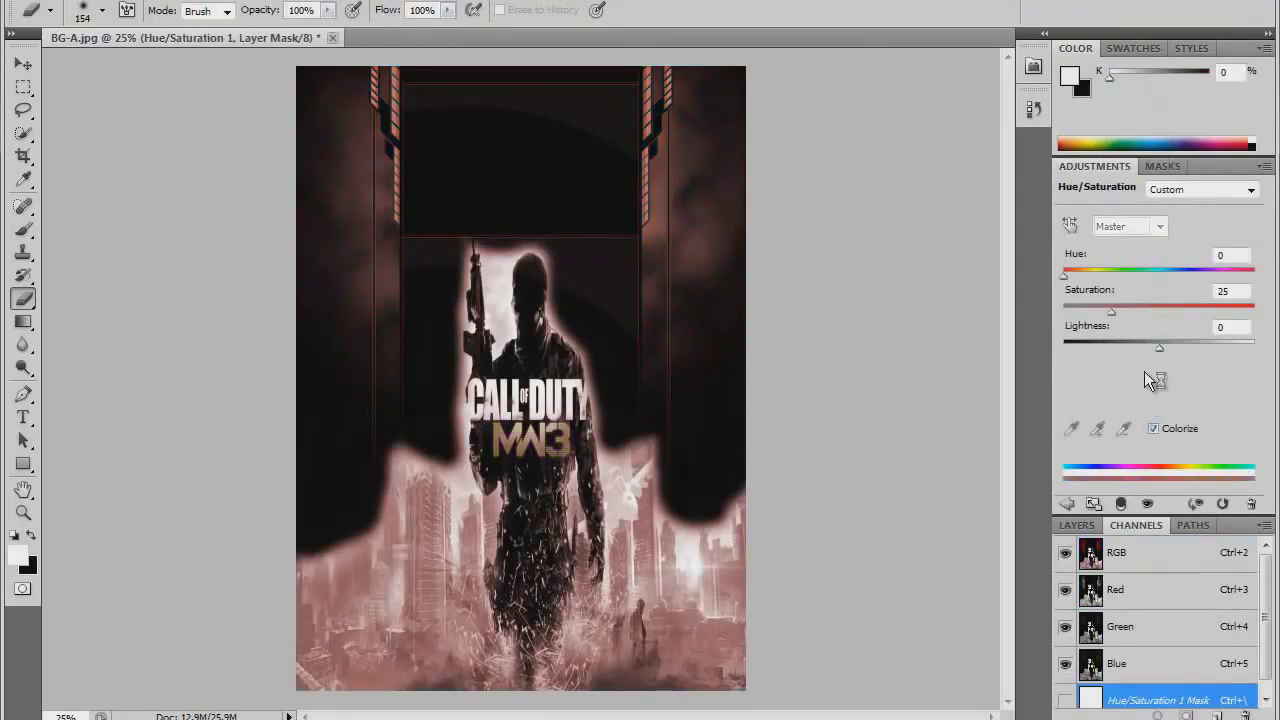
drag(1066, 272, 1226, 310)
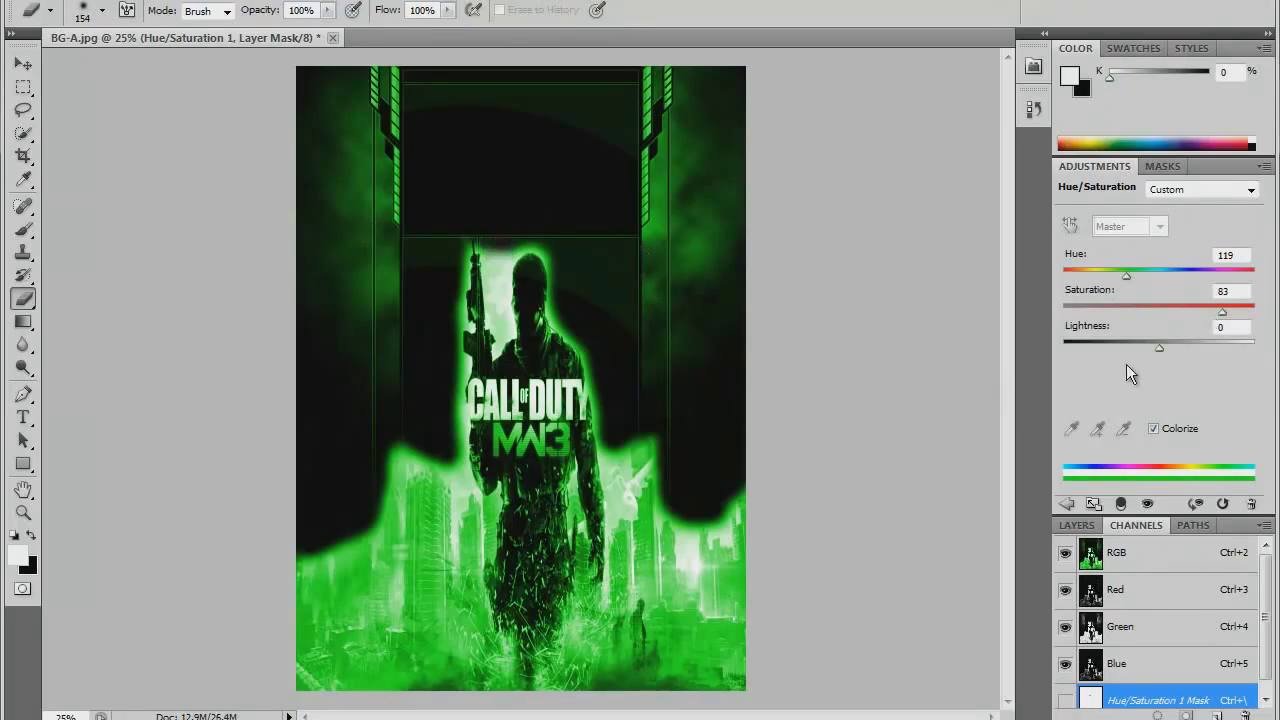
drag(1157, 349, 1160, 349)
Step: Undo the latest edits on the Hue/Saturation mask and swap the foreground and background colours
key(ctrl+alt+z)
key(ctrl+alt+z)
key(ctrl+alt+z)
key(ctrl+alt+z)
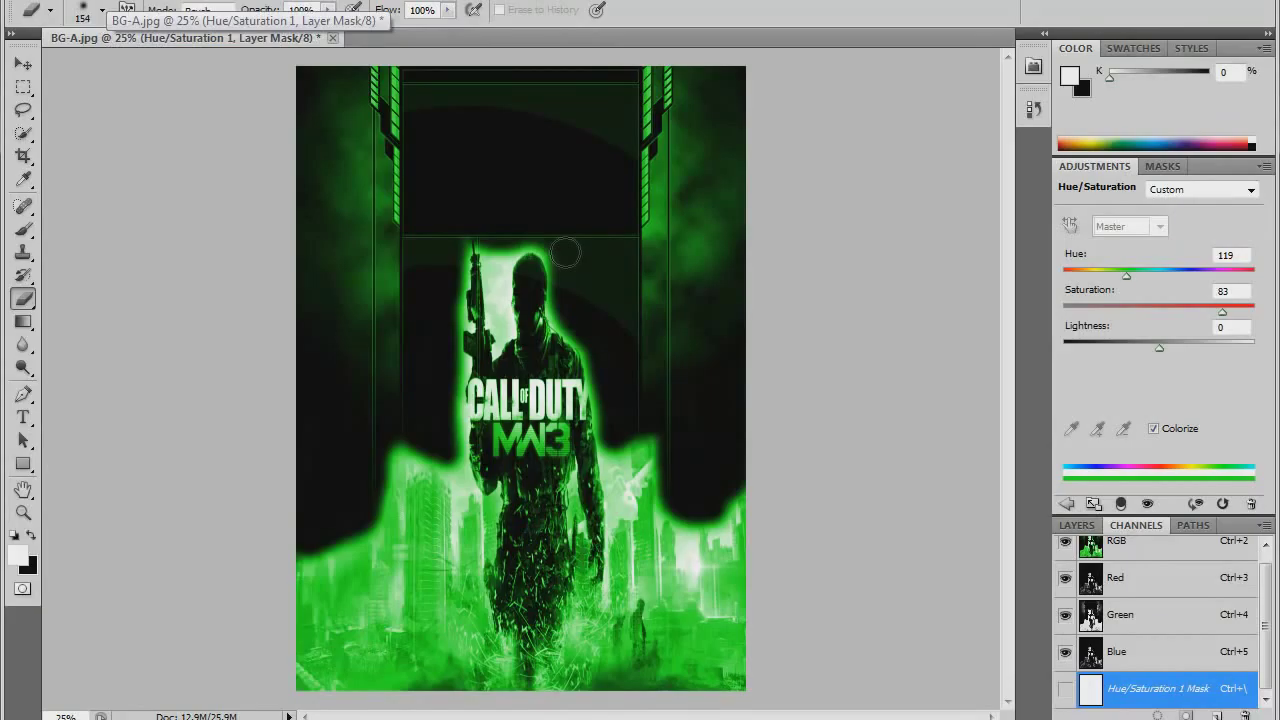
key(x)
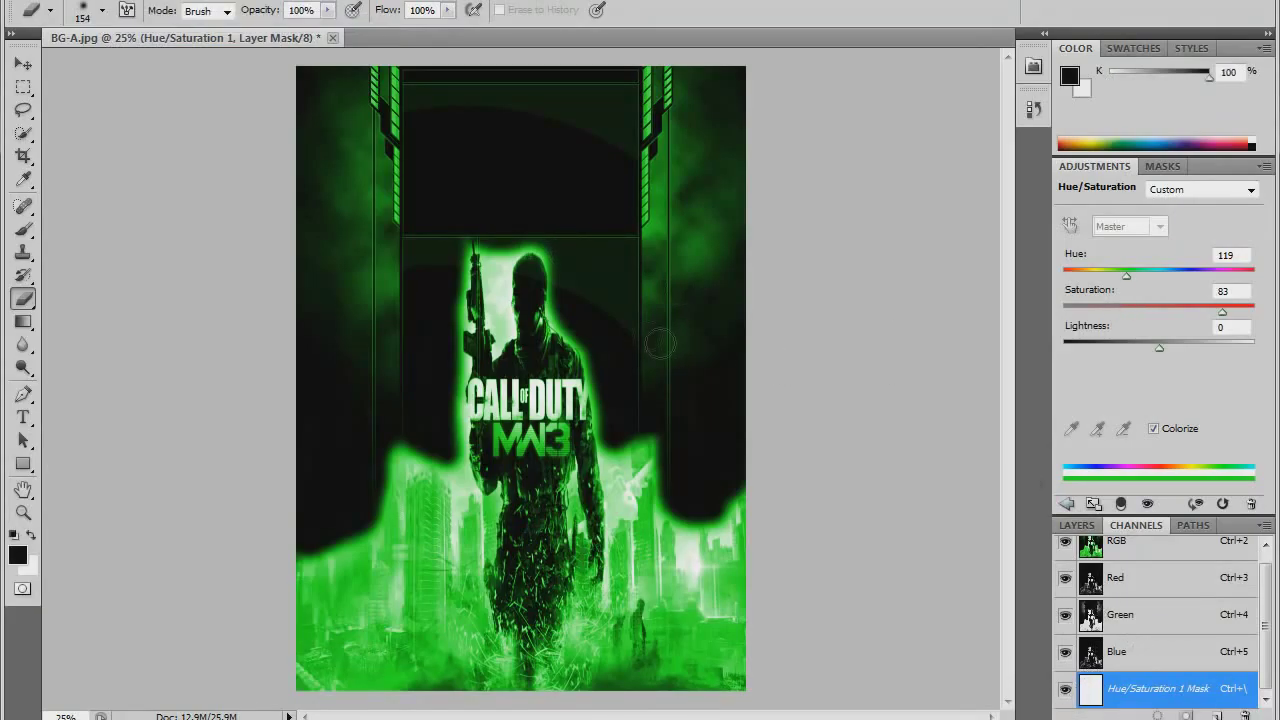
Step: Add the text "iHavexSkillz" in 100 pt Xirod across the header panel and select all of it
click(23, 417)
drag(349, 121, 710, 288)
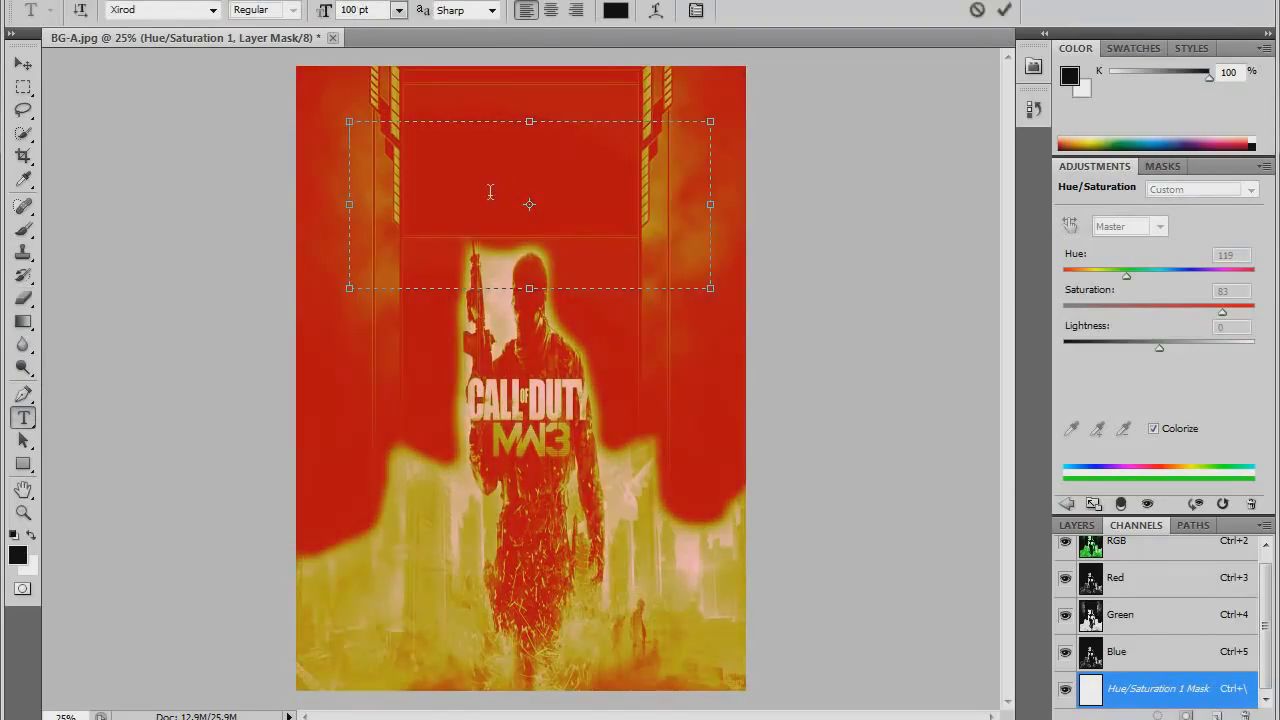
text(IHAVEXSKILLZ)
key(ctrl+a)
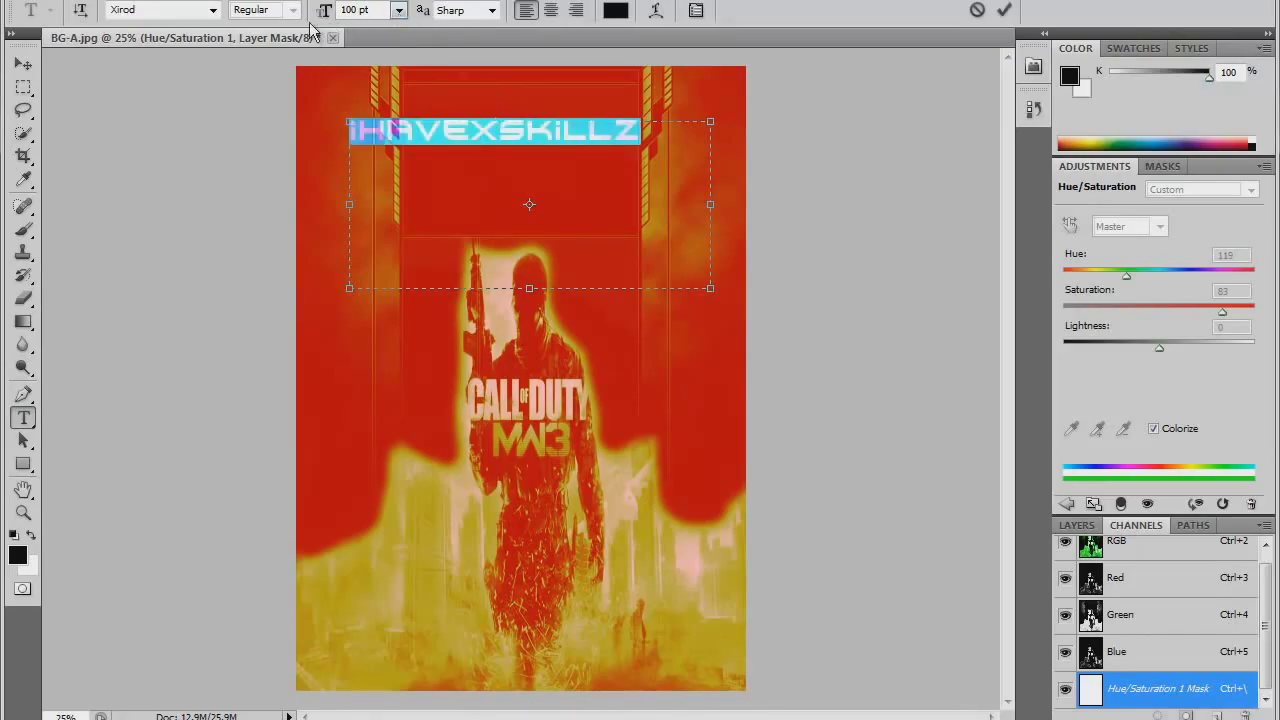
Step: Set the selected text's colour to a light grey
click(212, 10)
click(215, 12)
click(18, 555)
click(660, 329)
drag(620, 190, 707, 79)
click(808, 136)
Step: Rotate the text box so it reads upwards and place it along the poster's left column
drag(498, 98, 456, 215)
drag(506, 432, 428, 507)
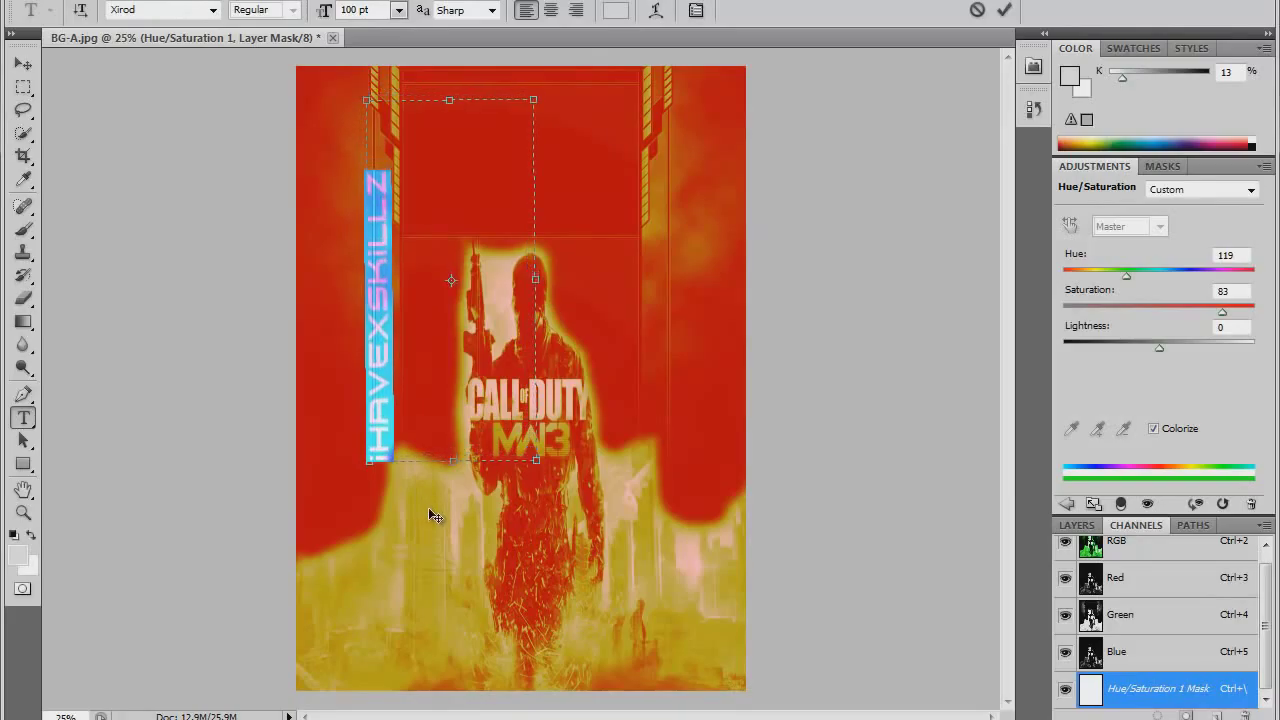
right_click(484, 423)
click(451, 349)
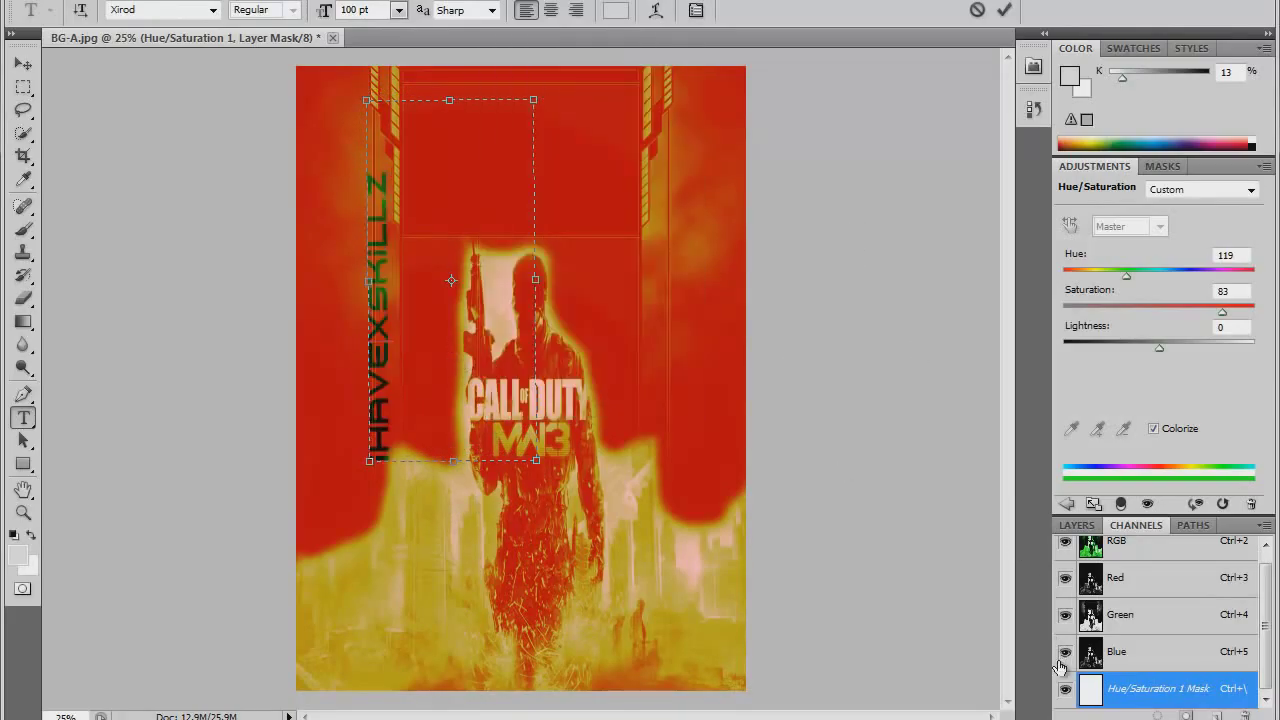
Step: Turn off the Hue/Saturation mask overlay and hide the empty Layer 1 text layer
click(1065, 689)
click(373, 279)
click(91, 0)
click(104, 1)
click(1077, 525)
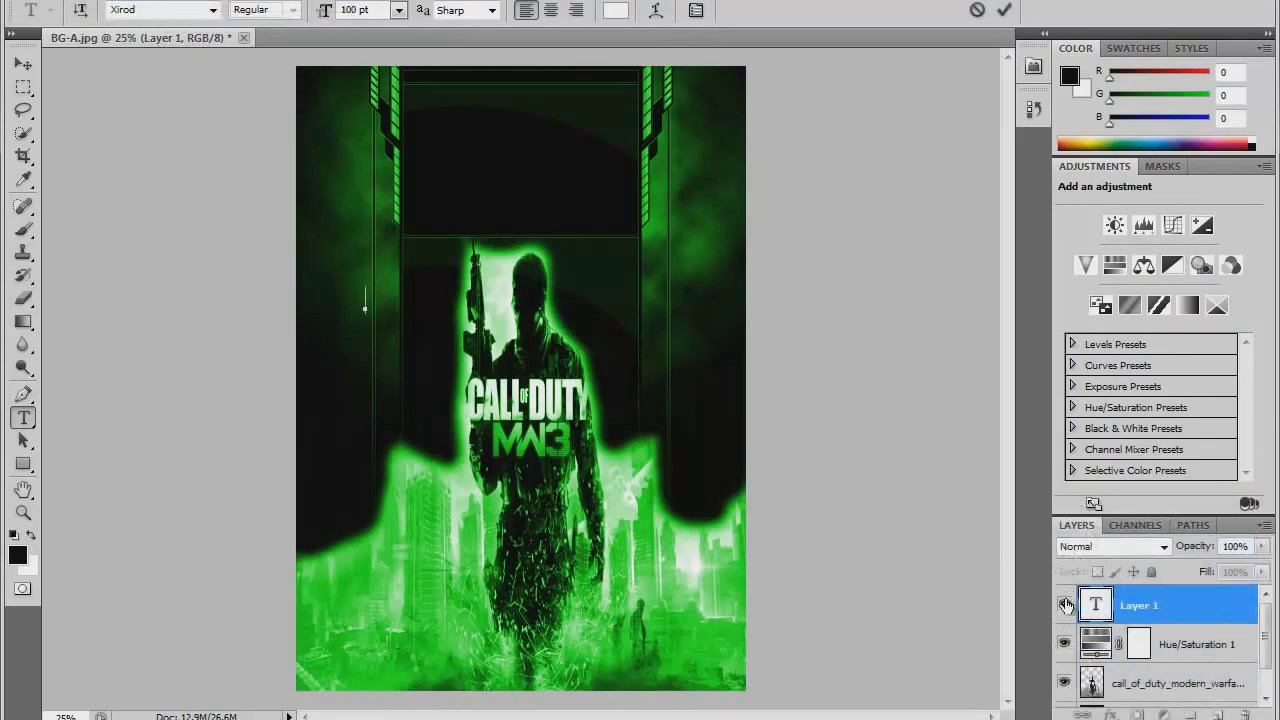
click(1265, 166)
click(1160, 600)
Step: Add the text "iHavexSkillz" in a new text box on the poster and colour it bright green (RGB 30, 255, 0)
drag(310, 172, 724, 441)
text(IHAVEXSKILLZ)
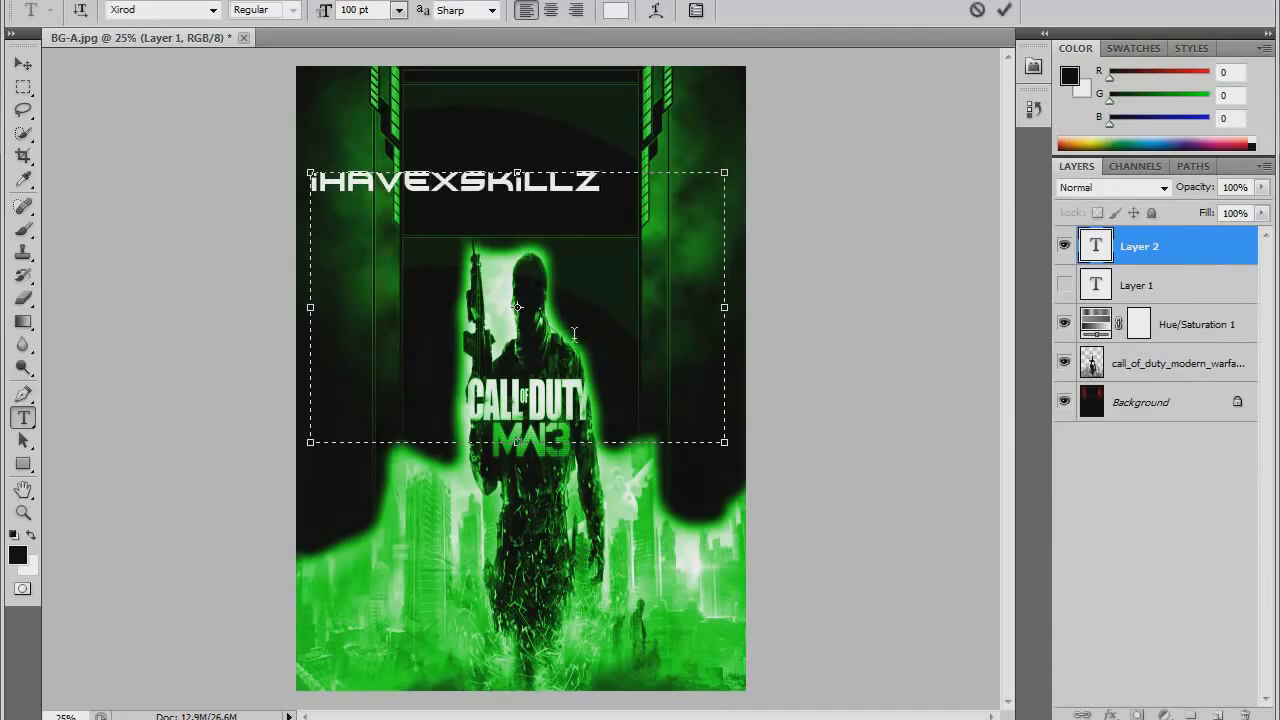
key(ctrl+a)
click(18, 555)
click(657, 321)
click(636, 148)
click(864, 133)
Step: Rotate the green text to read upwards along the poster's left column, and keep the current Windows colour scheme without further messages
drag(481, 161, 495, 497)
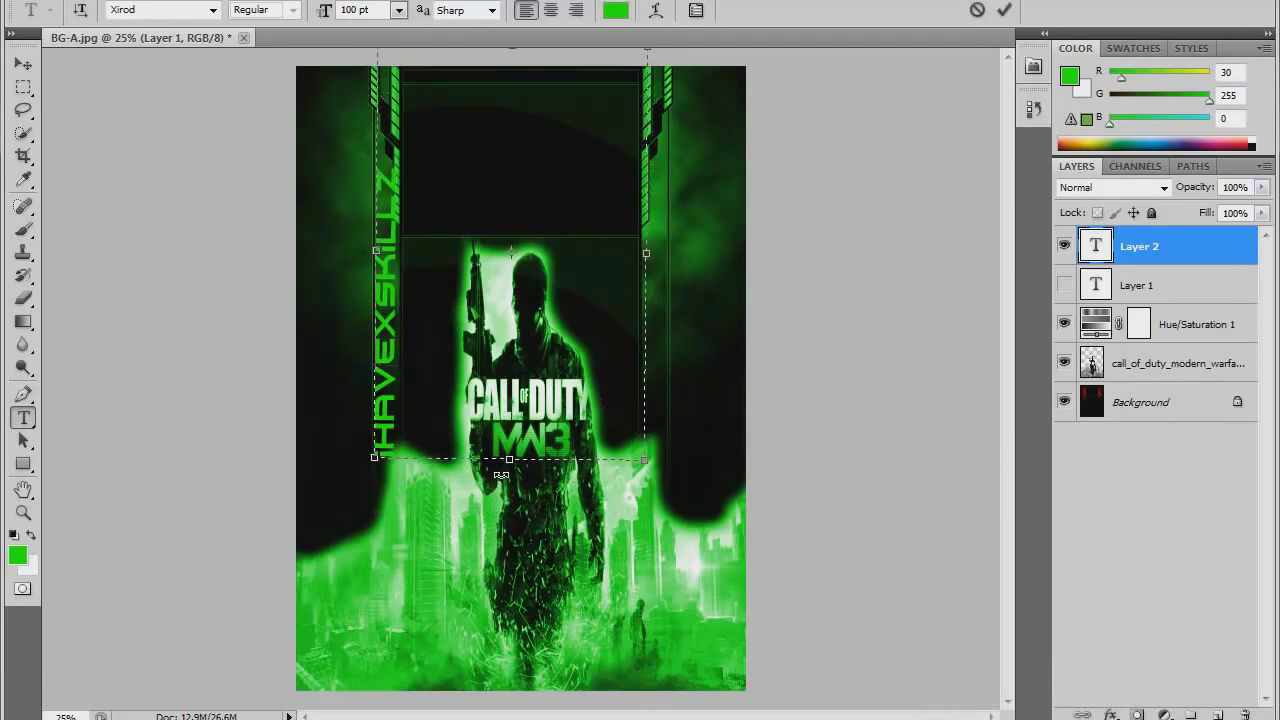
drag(368, 249, 363, 247)
drag(504, 476, 507, 476)
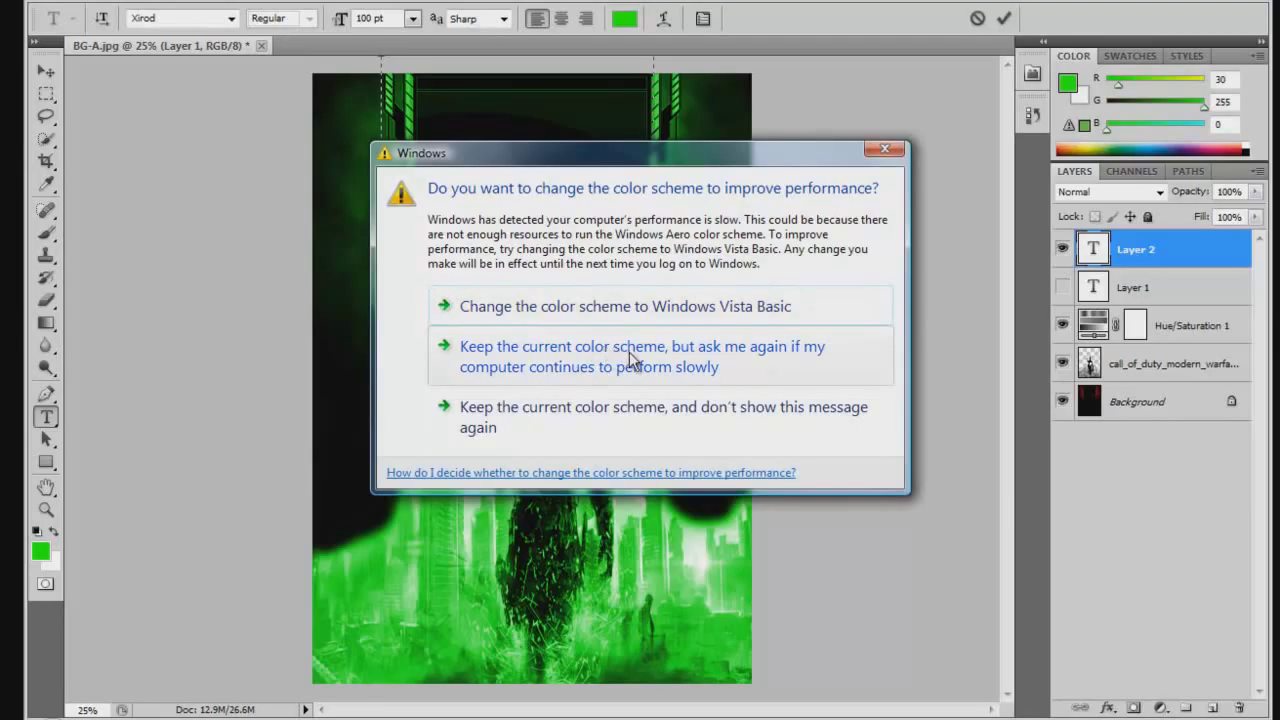
click(795, 417)
Step: Enable Outer Glow, Inner Glow, Bevel and Emboss with Contour, and Stroke on the iHavexSkillz text layer
right_click(1185, 249)
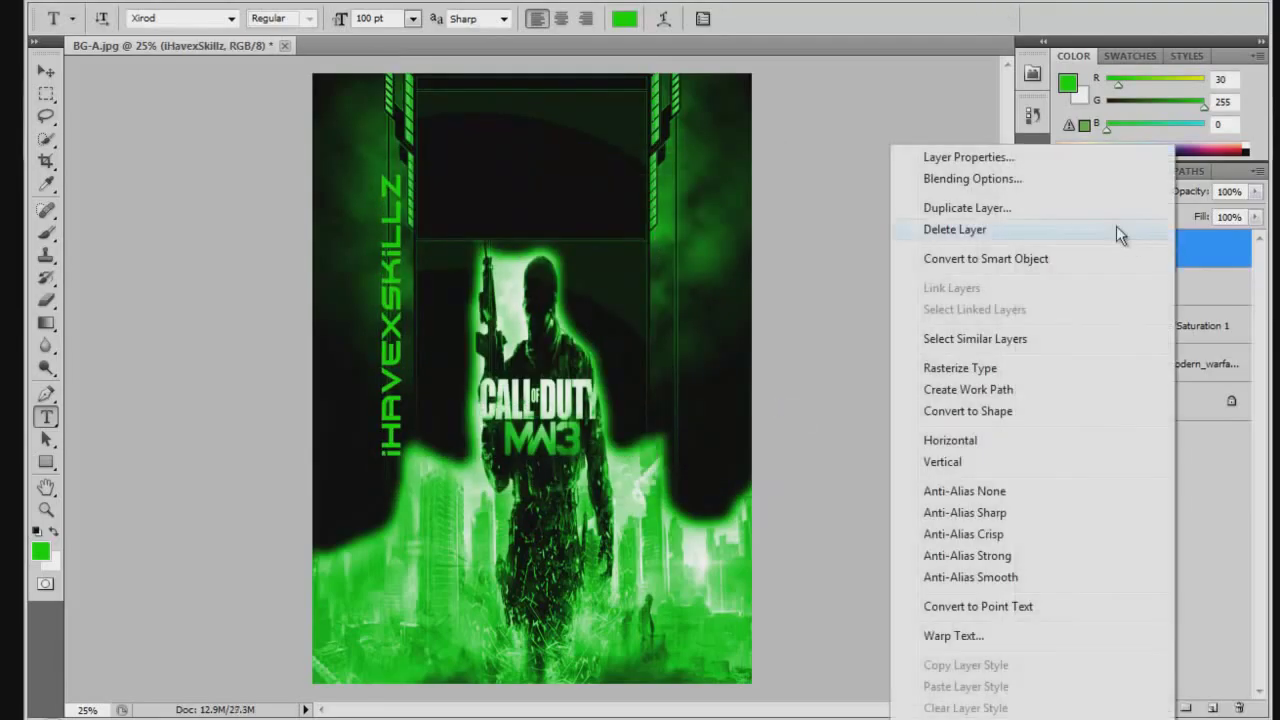
click(1110, 177)
click(478, 219)
click(478, 241)
click(478, 262)
click(490, 284)
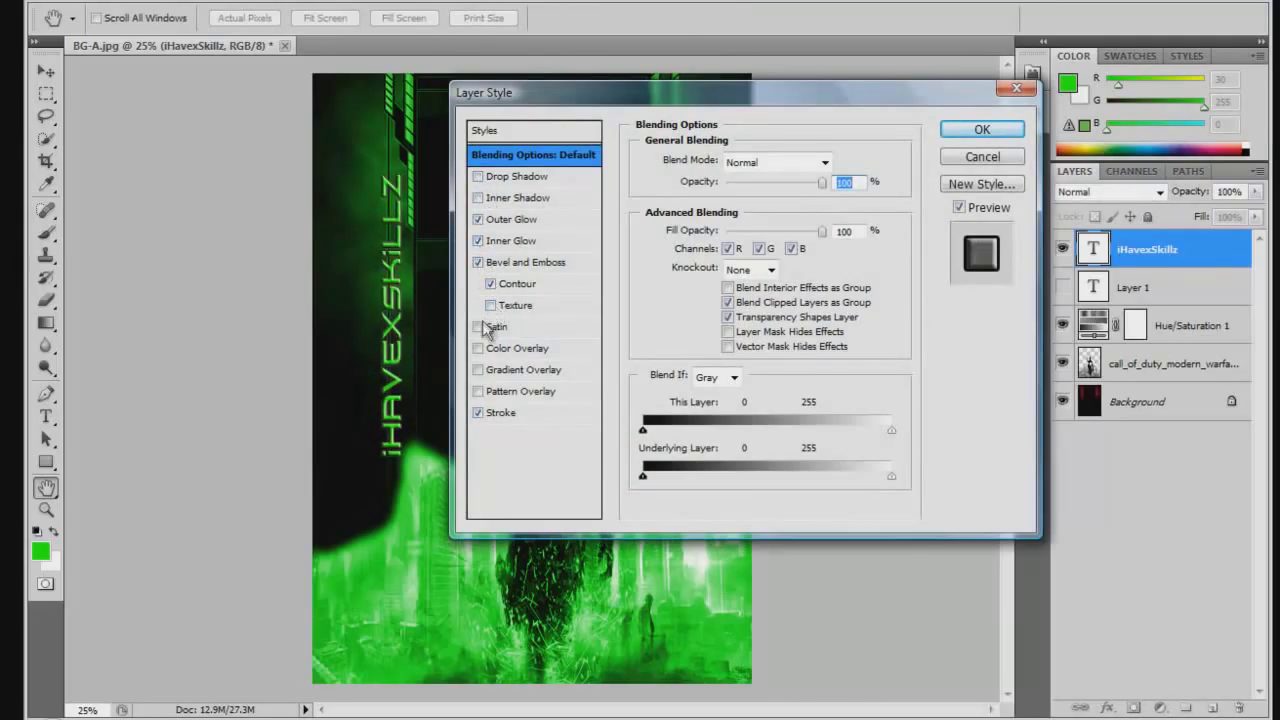
click(508, 391)
click(478, 391)
Step: Set the text's Outer Glow to a green-to-transparent gradient with 76% opacity, 74% spread, 9 px size and 64% range
click(514, 219)
click(752, 229)
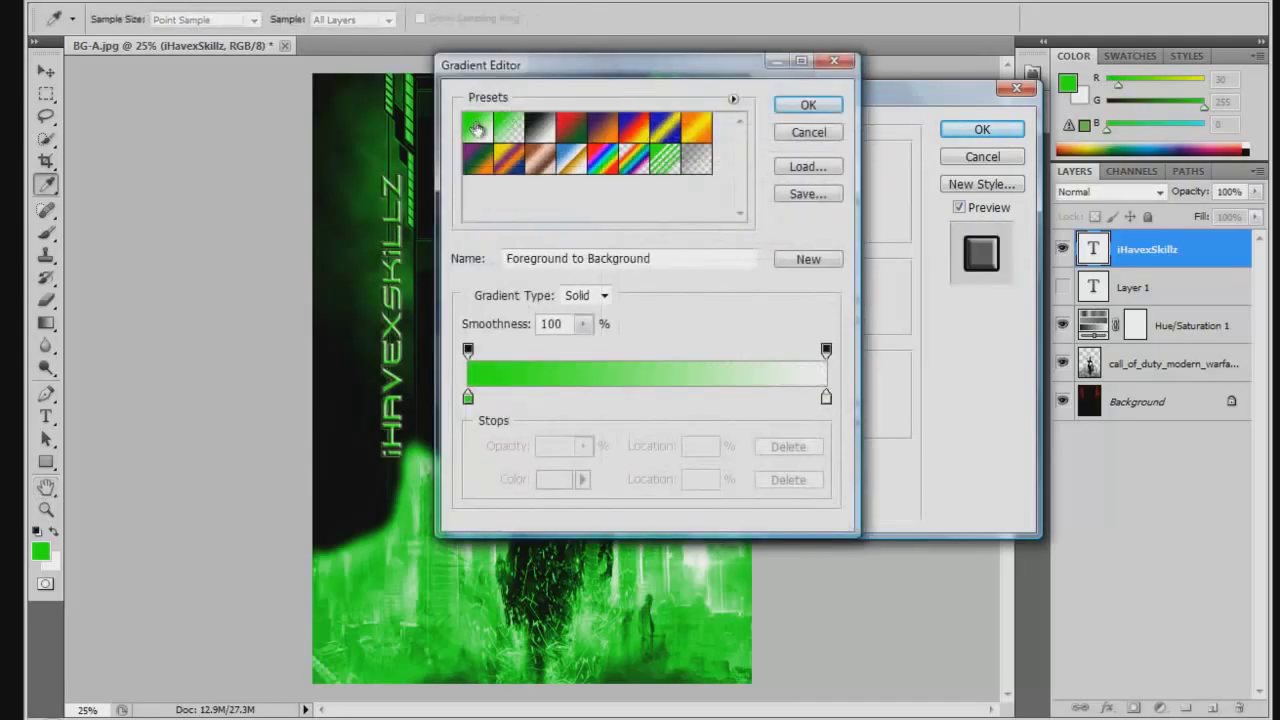
click(541, 134)
click(805, 112)
drag(780, 186, 781, 187)
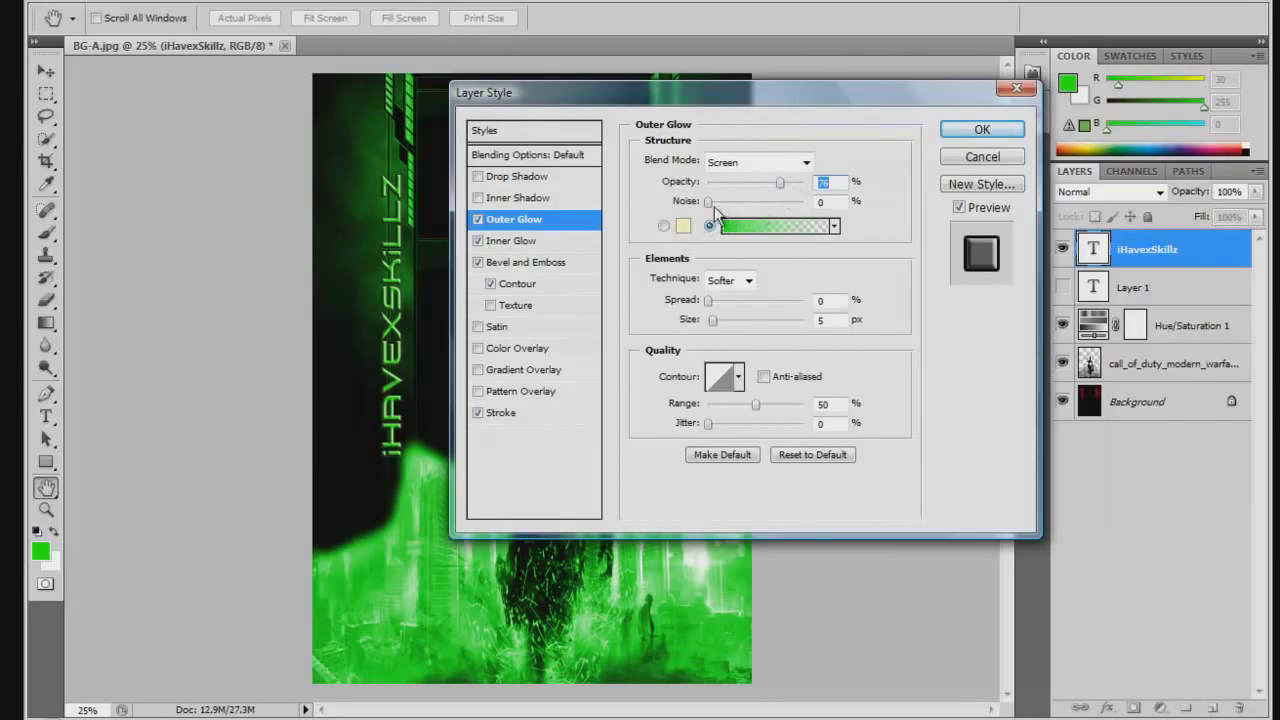
drag(707, 298, 717, 322)
mouse_move(755, 404)
mouse_down()
mouse_move(695, 417)
mouse_move(770, 408)
mouse_up()
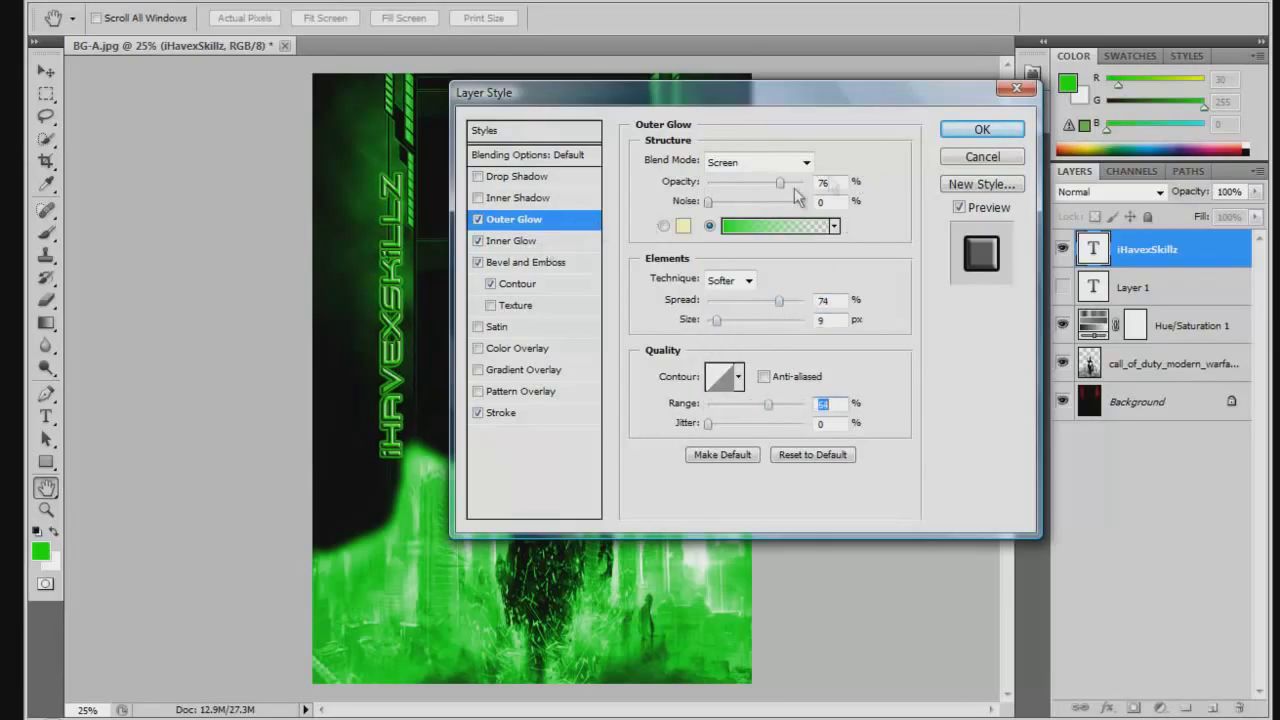
click(982, 129)
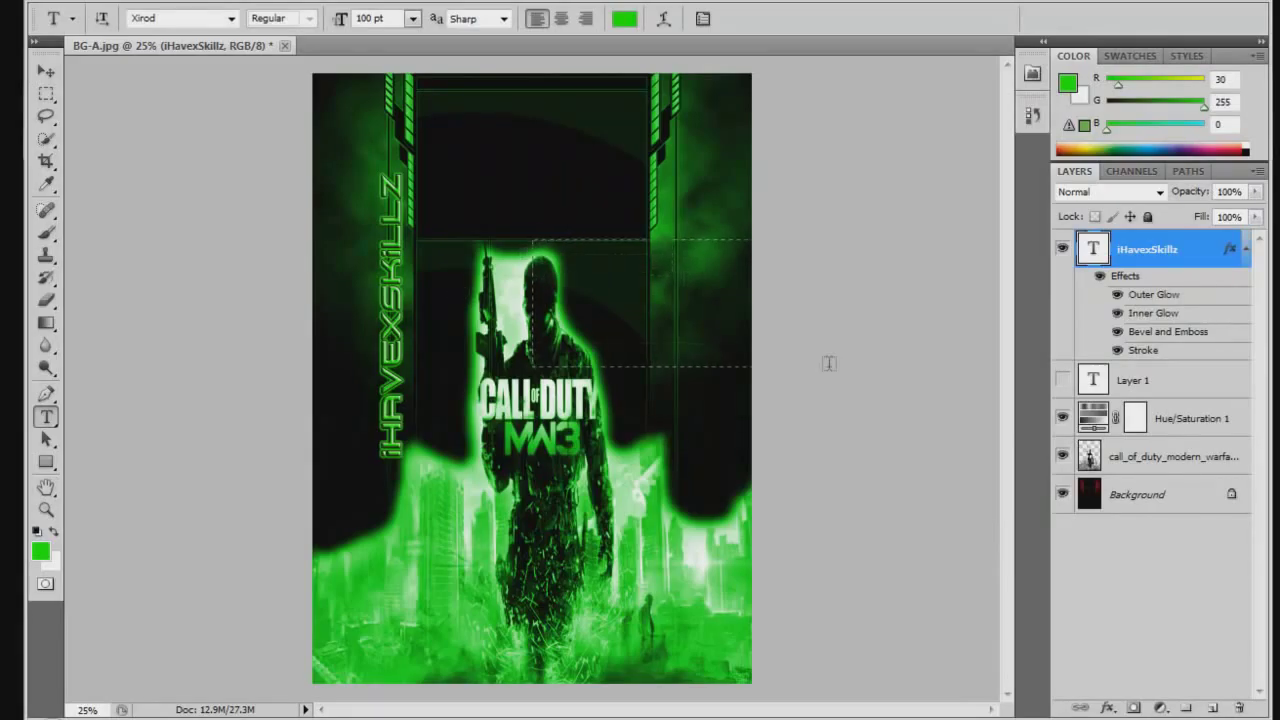
Step: Draw a text box across the soldier's upper body and look up MW3 on GameStop in a new Chrome tab
drag(701, 377, 404, 249)
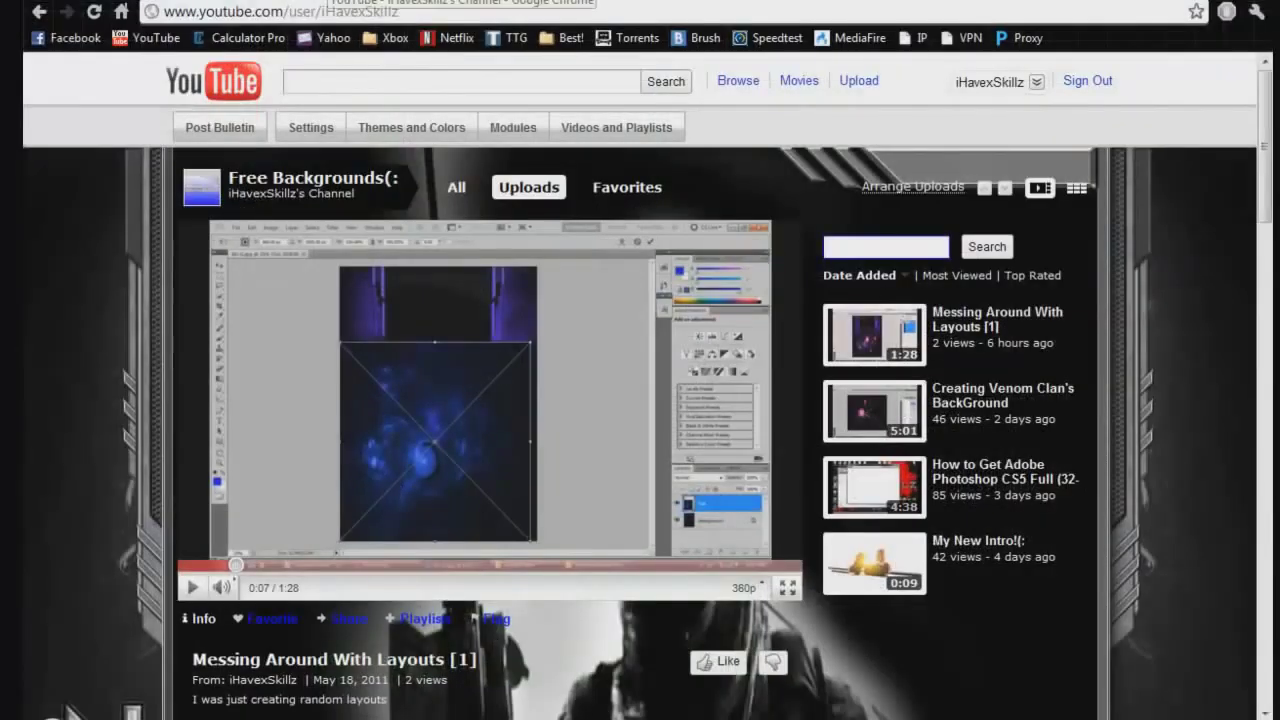
key(ctrl+t)
text(gamestop)
key(Return)
click(300, 180)
click(277, 158)
text(mw3)
key(Return)
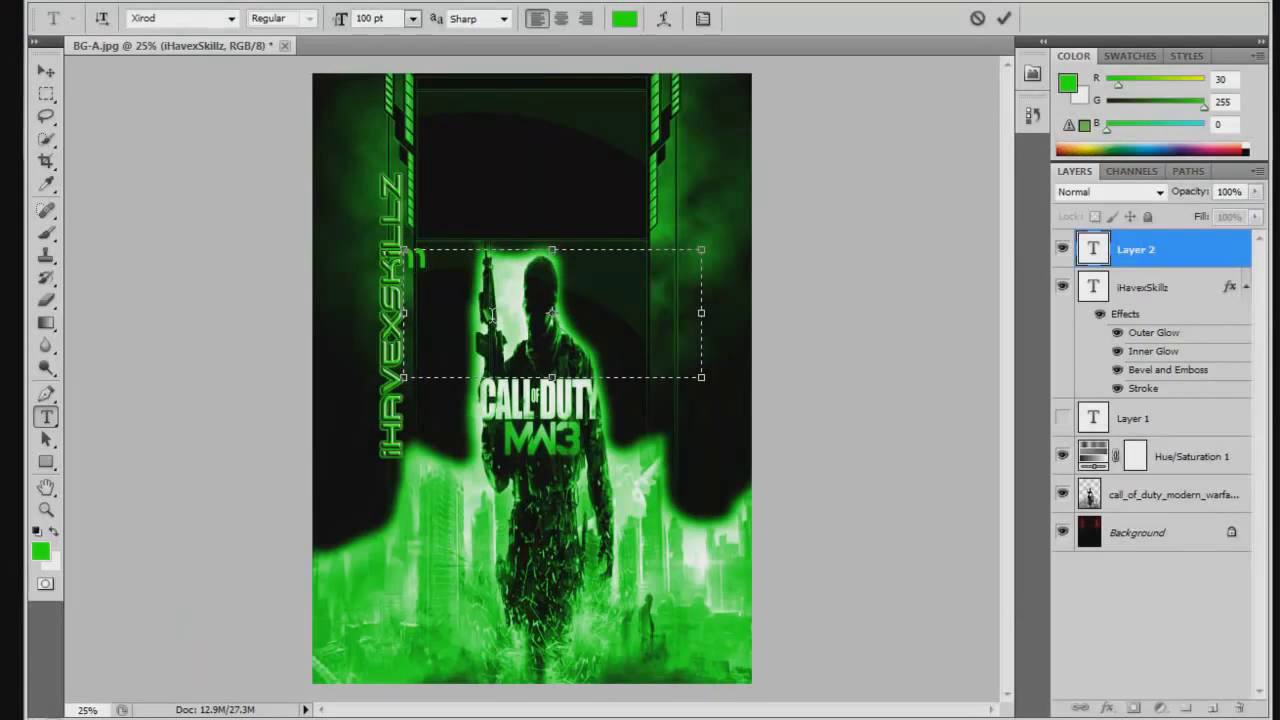
Step: Enter the date 11/8/2011 in the text box, centre it and move it just above the soldier's head
key(BackSpace)
key(BackSpace)
text(201)
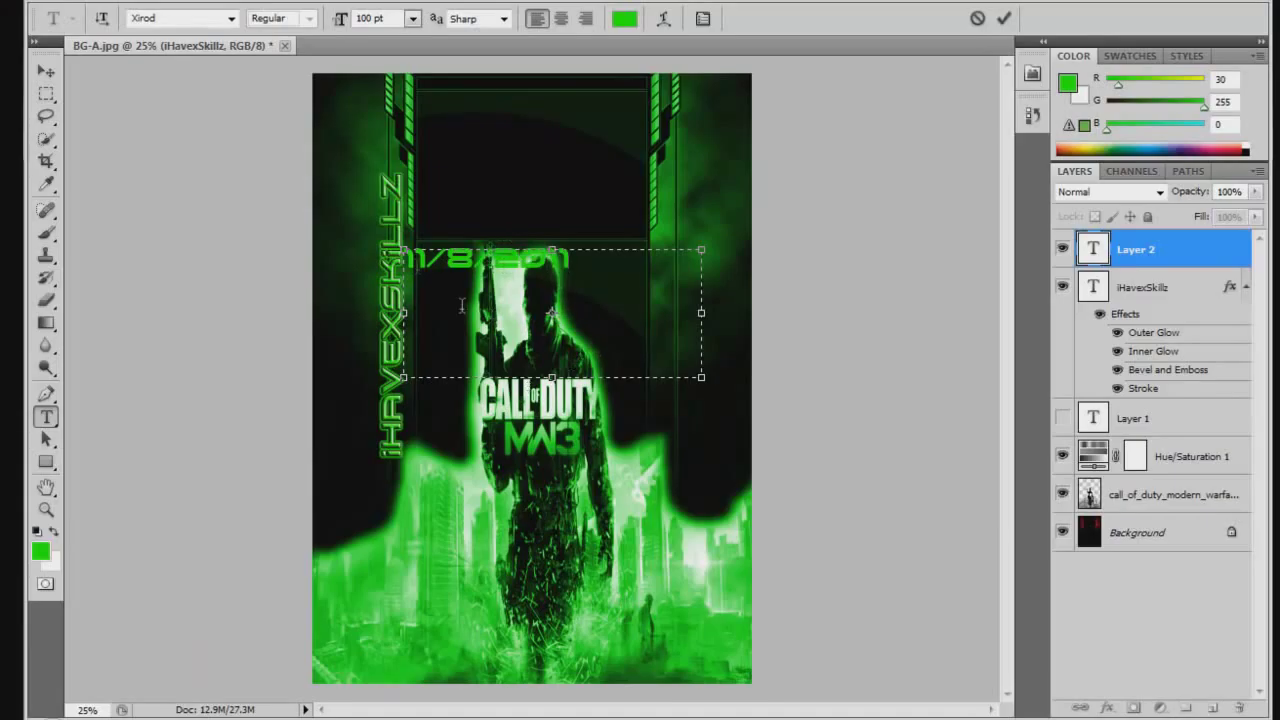
key(ctrl+a)
click(561, 18)
drag(520, 492, 500, 475)
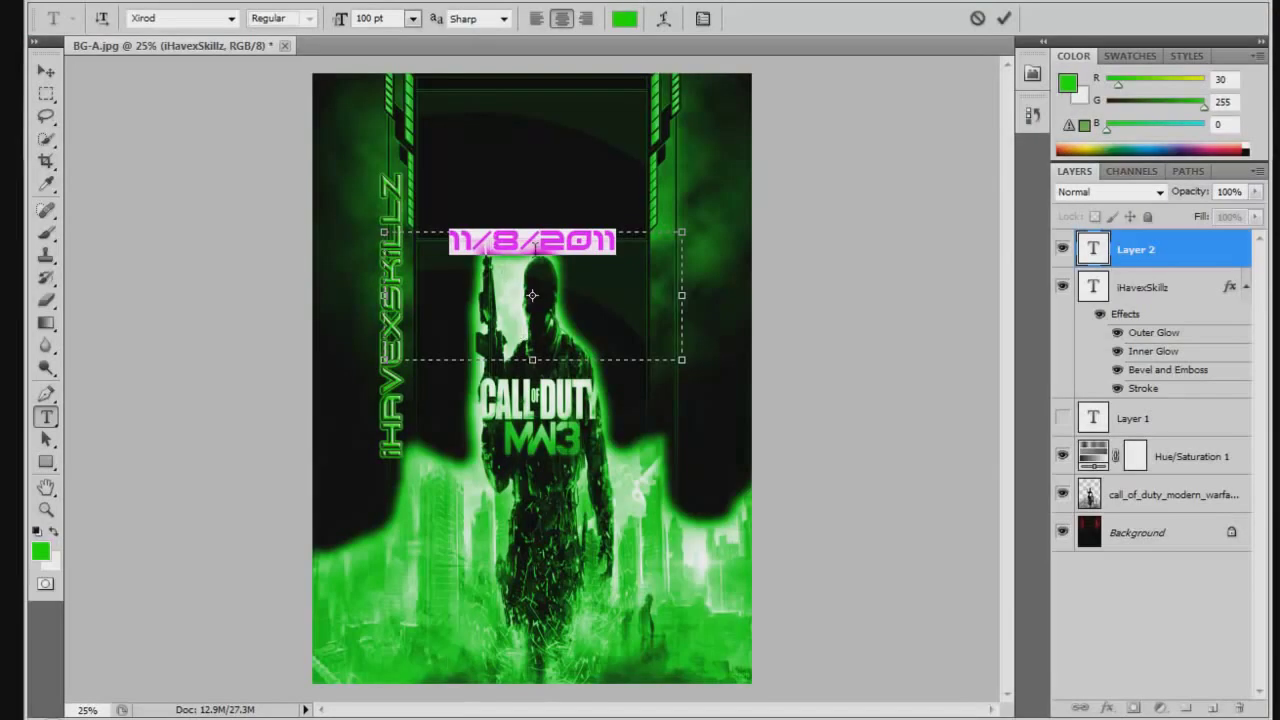
Step: Change the date text's font to Ethnocentric and commit the text
click(231, 18)
scroll(305, 78, up, 5)
drag(304, 172, 303, 240)
click(269, 218)
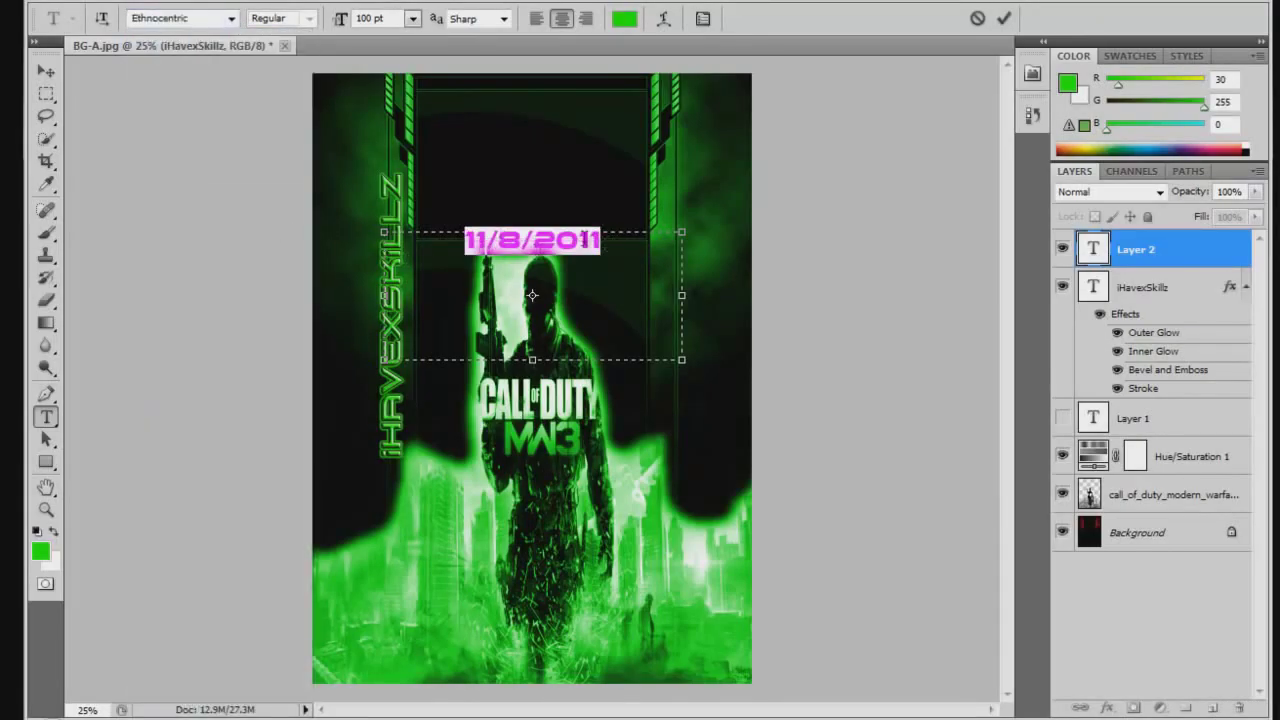
key(BackSpace)
key(BackSpace)
key(BackSpace)
click(1175, 254)
Step: Enable Stroke, Outer Glow, and Bevel and Emboss on the 11/8/2011 text layer
right_click(1175, 254)
click(1080, 172)
click(480, 413)
drag(650, 92, 868, 98)
click(714, 213)
click(714, 257)
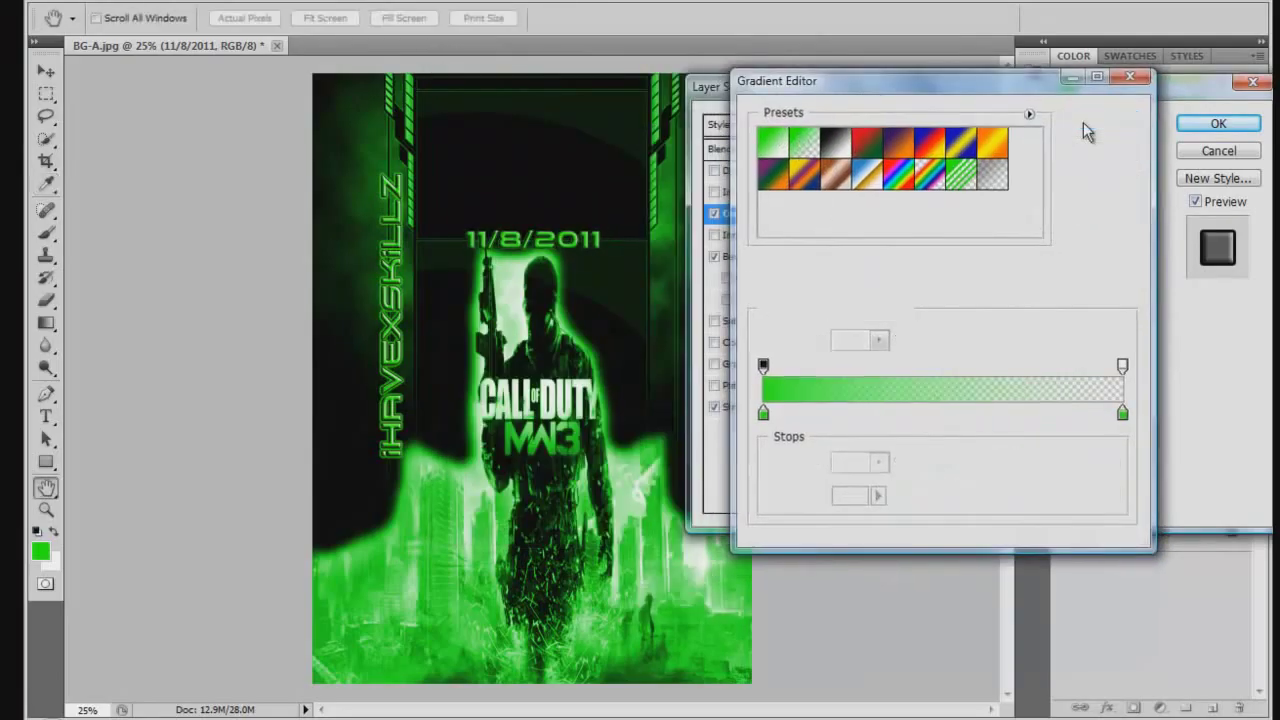
Step: Give the date's Outer Glow a green-to-transparent gradient and about 82% spread, and collapse both text layers' effects lists
click(1104, 120)
drag(947, 294, 1022, 297)
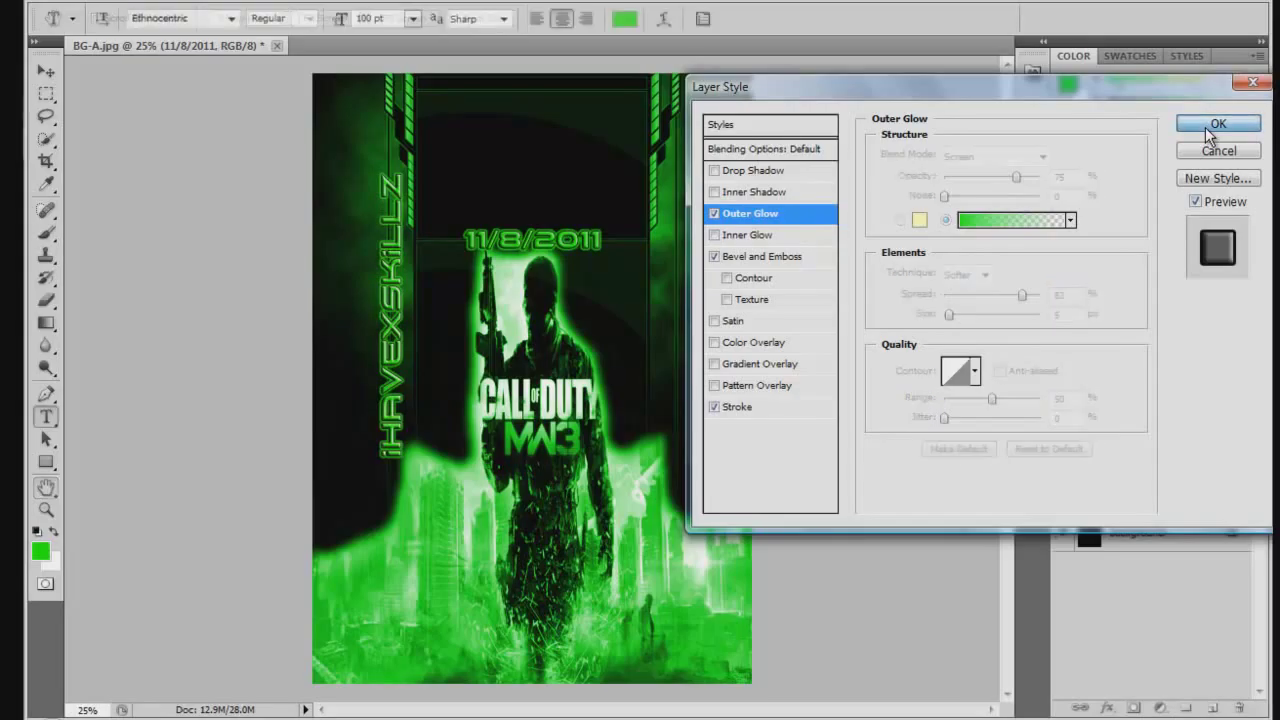
click(1212, 128)
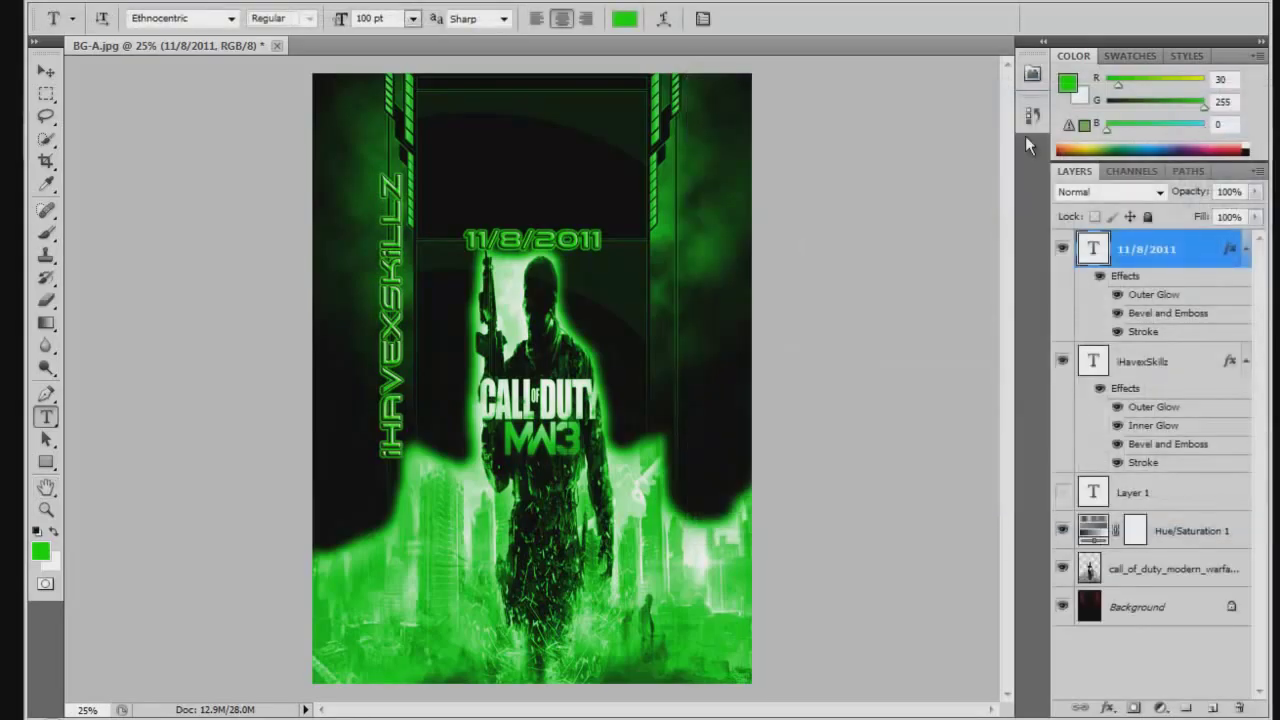
click(1246, 249)
click(1246, 287)
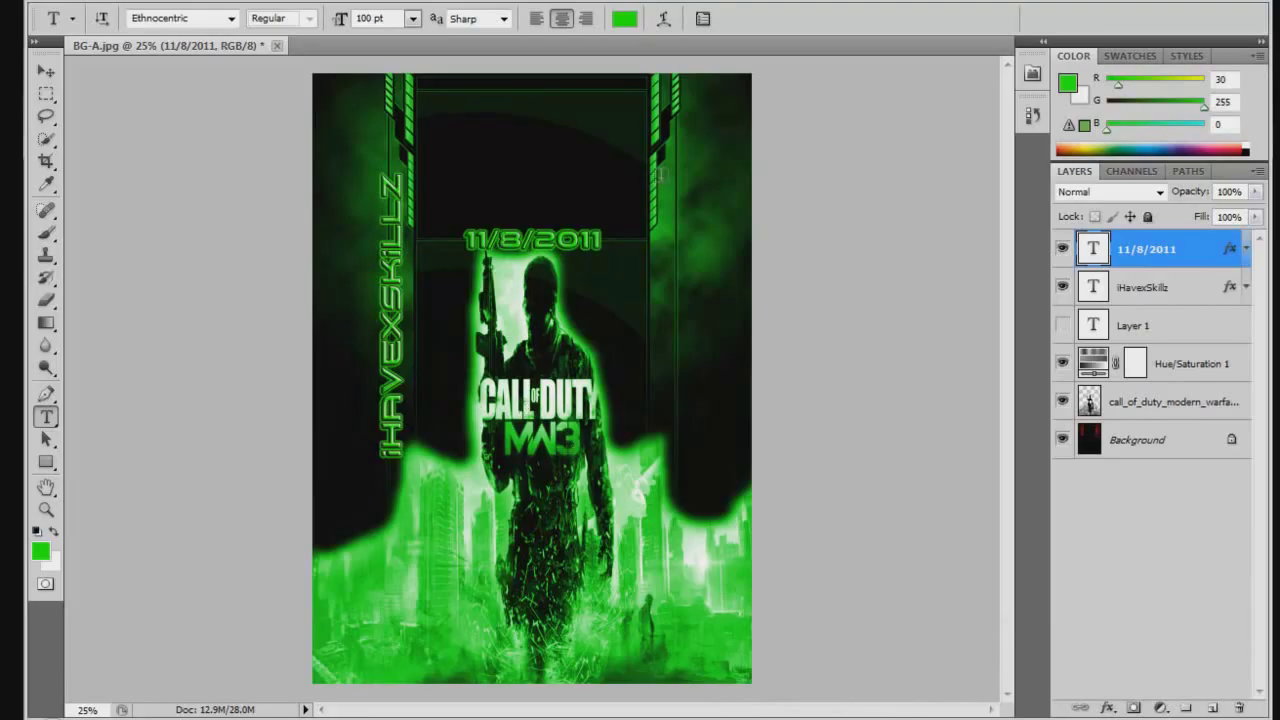
Step: Draw a tall text box down the poster's right side and pick another font for it
drag(655, 177, 768, 536)
click(232, 19)
click(250, 110)
text(iHavex)
key(BackSpace)
key(BackSpace)
key(BackSpace)
key(BackSpace)
key(BackSpace)
key(BackSpace)
Step: Set the new text layer to a Franklin Gothic font and enter iHave x Clan in the text box
click(232, 19)
click(237, 111)
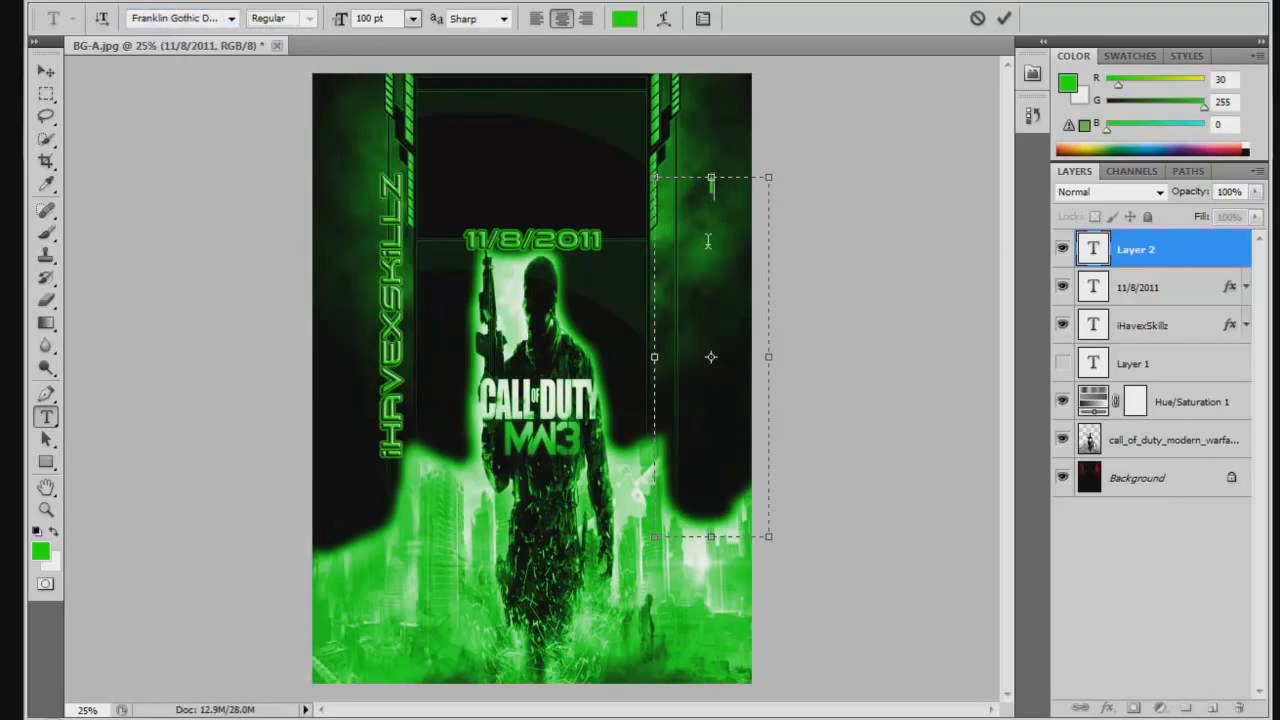
text(e)
drag(620, 144, 551, 122)
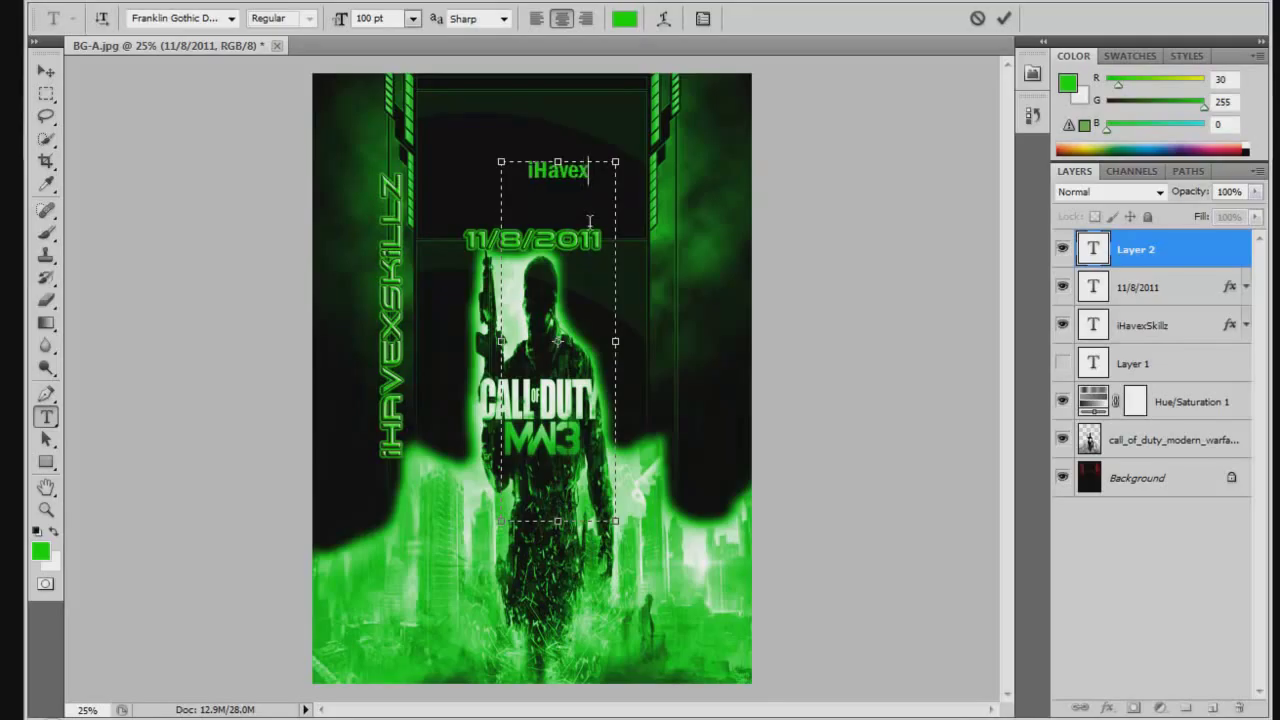
text(Clan)
Step: Rotate the iHave x Clan text 90° clockwise so it reads downward, and place it along the poster's right-hand pillar
drag(527, 138, 775, 380)
drag(712, 309, 567, 181)
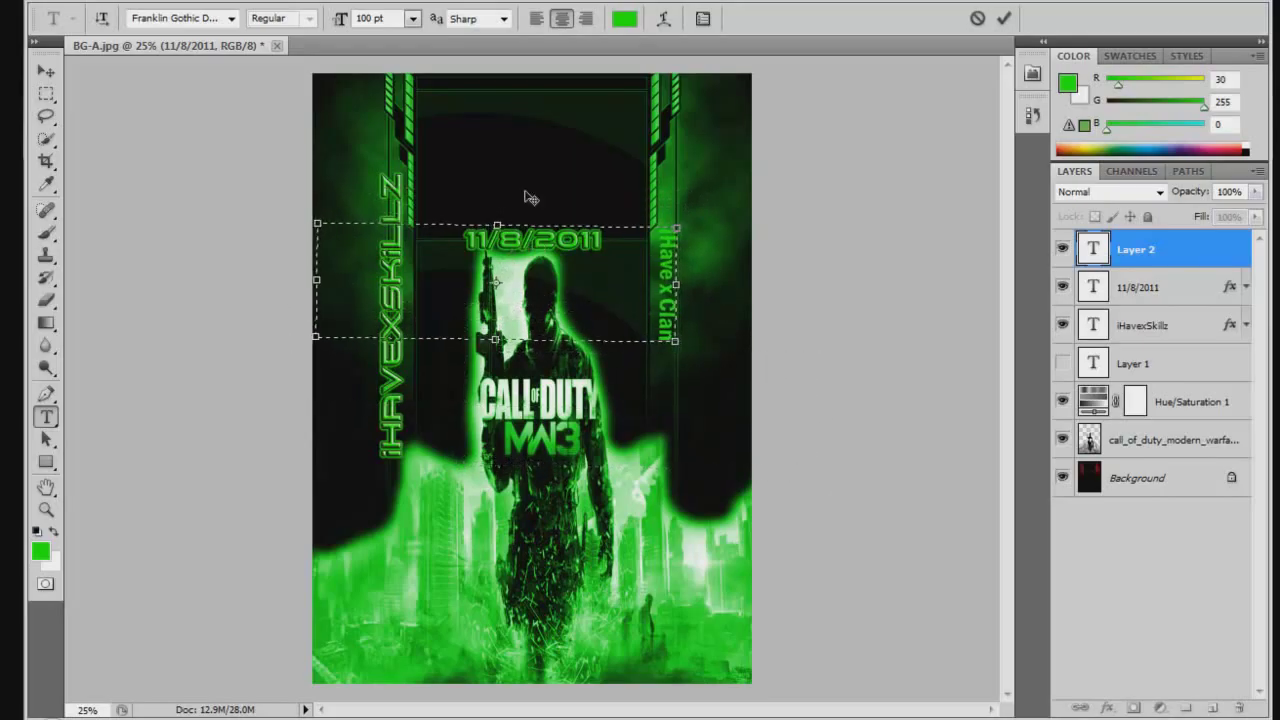
drag(492, 212, 497, 214)
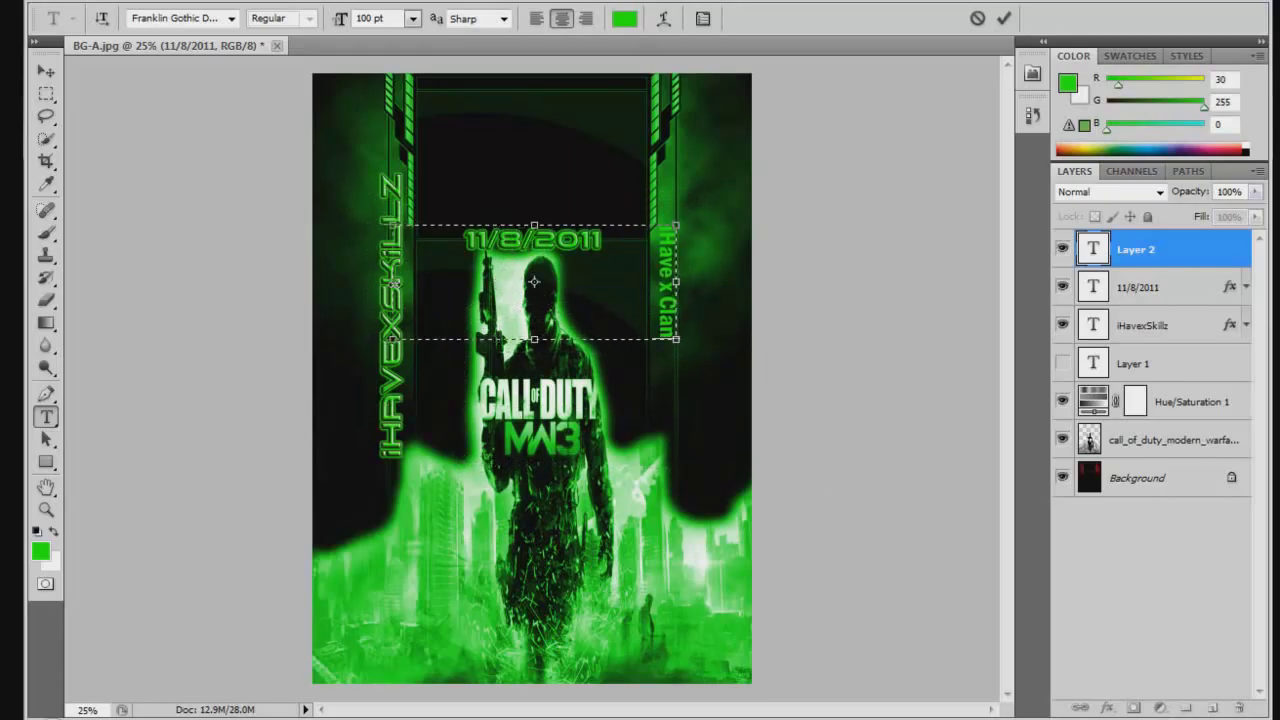
Step: Set the iHave x Clan text to 130 pt, fit it on one line, and shift it up along the right-hand pillar
key(ctrl+a)
click(416, 22)
click(409, 48)
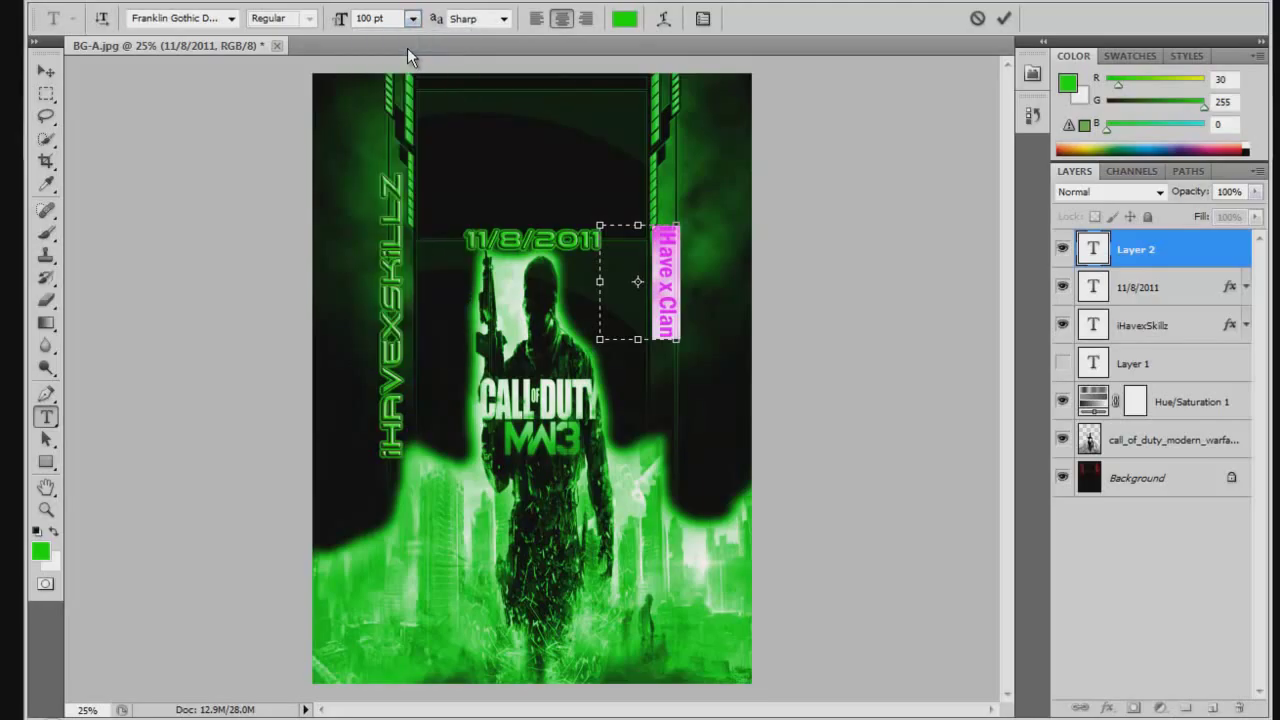
click(369, 18)
key(BackSpace)
text(6)
text(130)
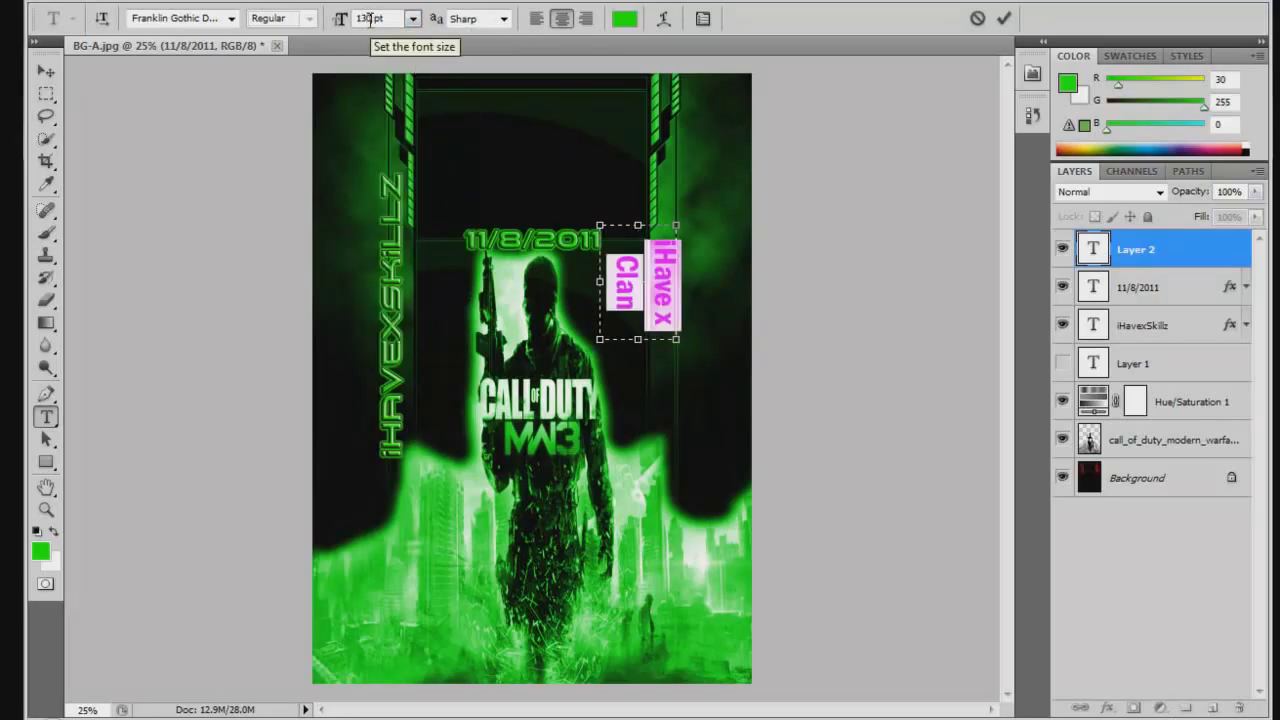
key(Return)
drag(723, 345, 728, 272)
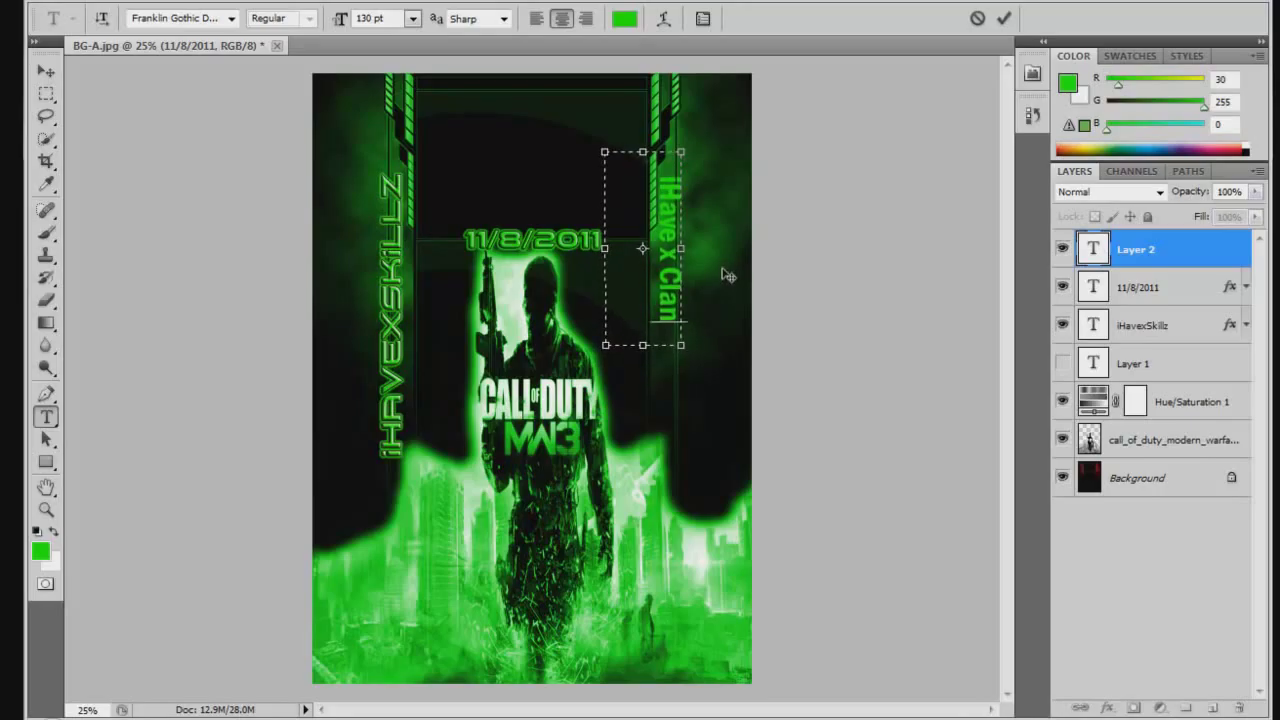
Step: Apply Outer Glow, Bevel and Emboss, and Stroke layer effects to the iHave x Clan text
right_click(1140, 252)
click(930, 179)
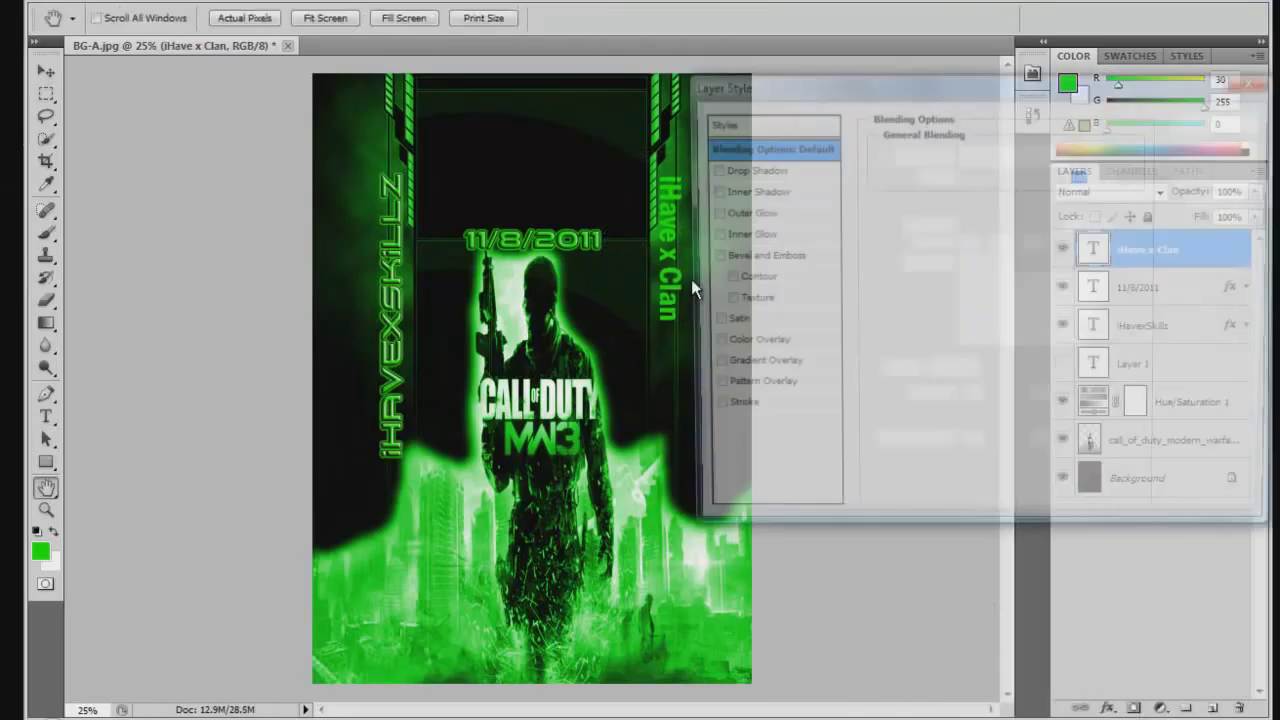
click(714, 257)
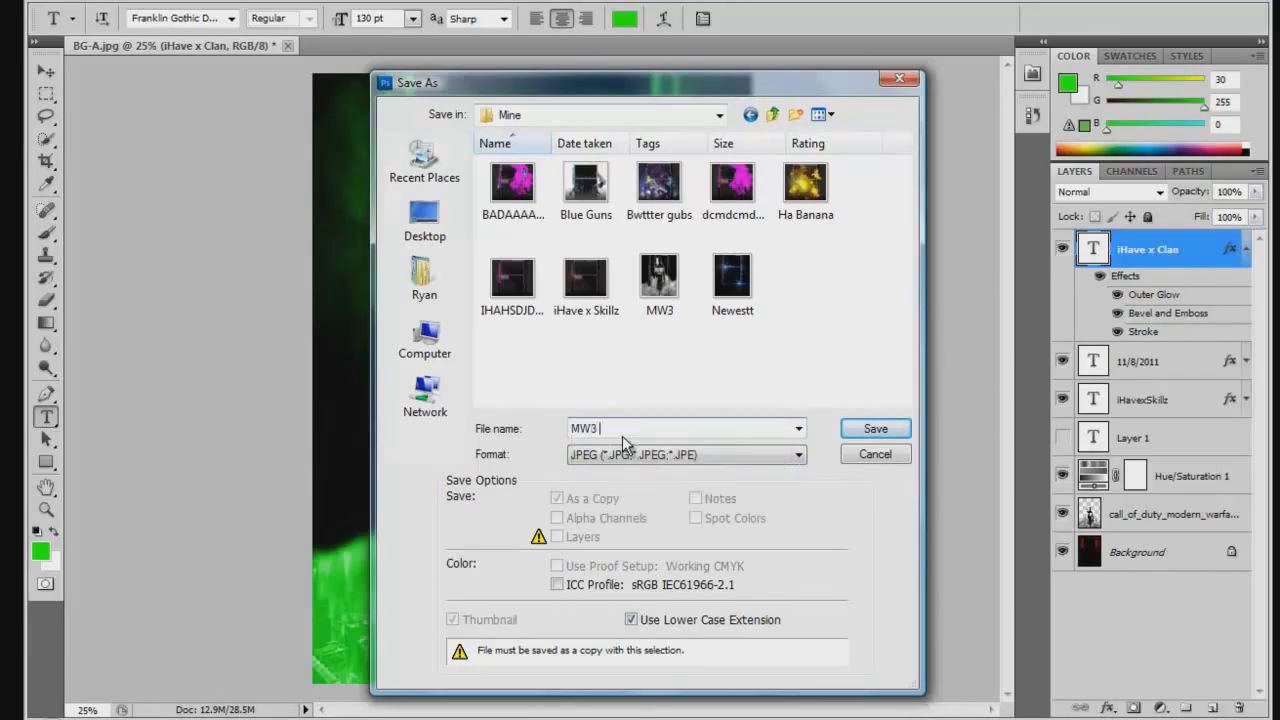
Step: Save the poster as a JPEG copy in the Mine folder, with a file name starting with MW3
key(Return)
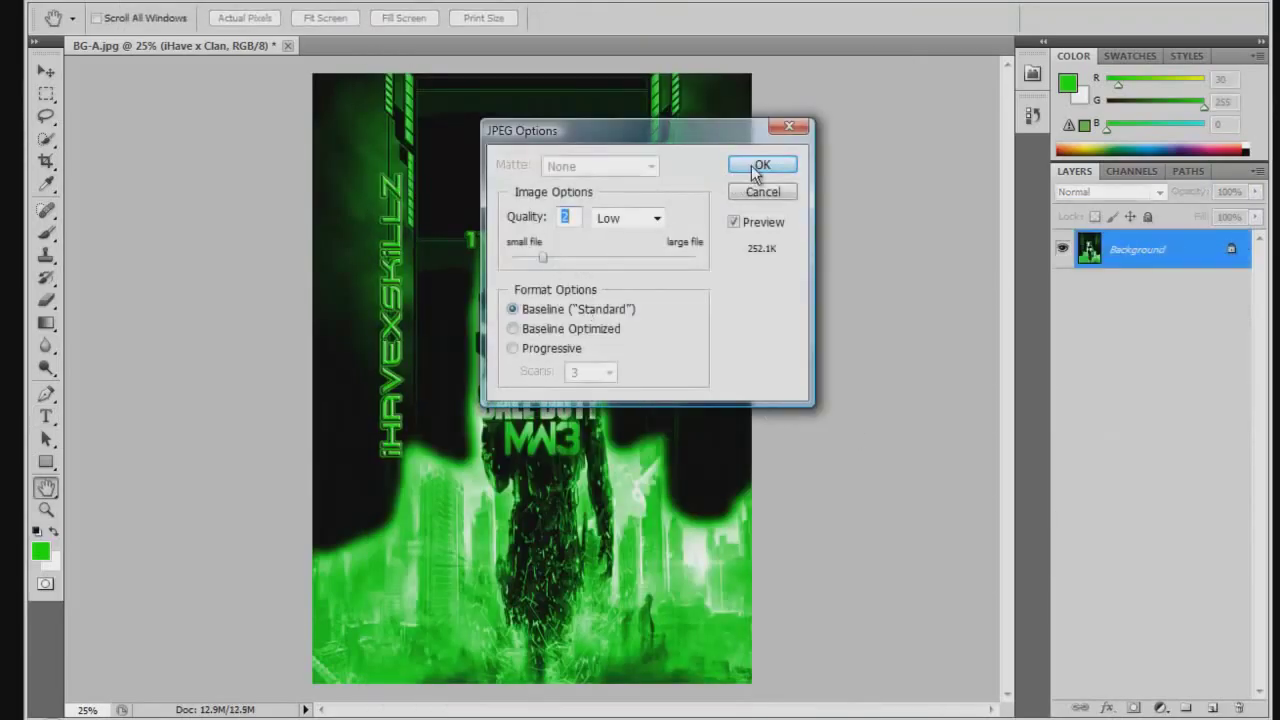